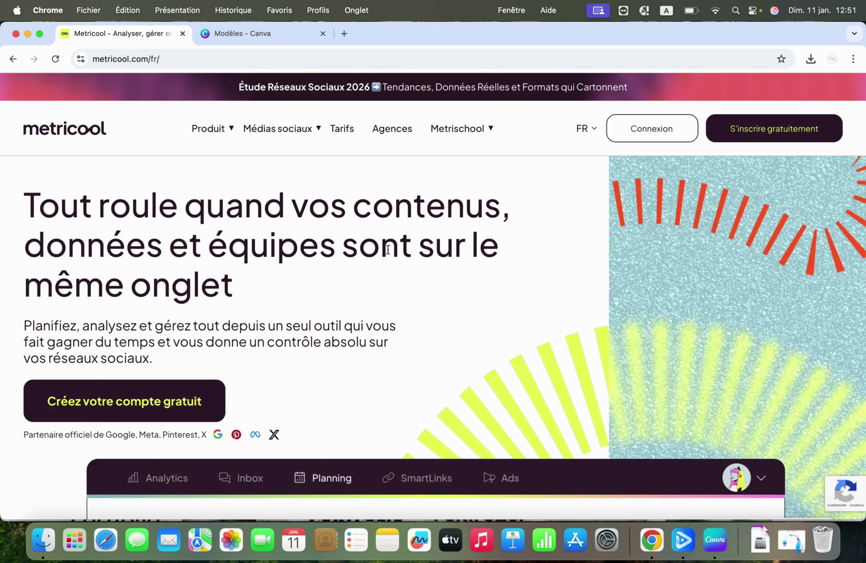
Step: Close the 'Modèles - Canva' tab, leaving only the Metricool homepage open
left_click(323, 34)
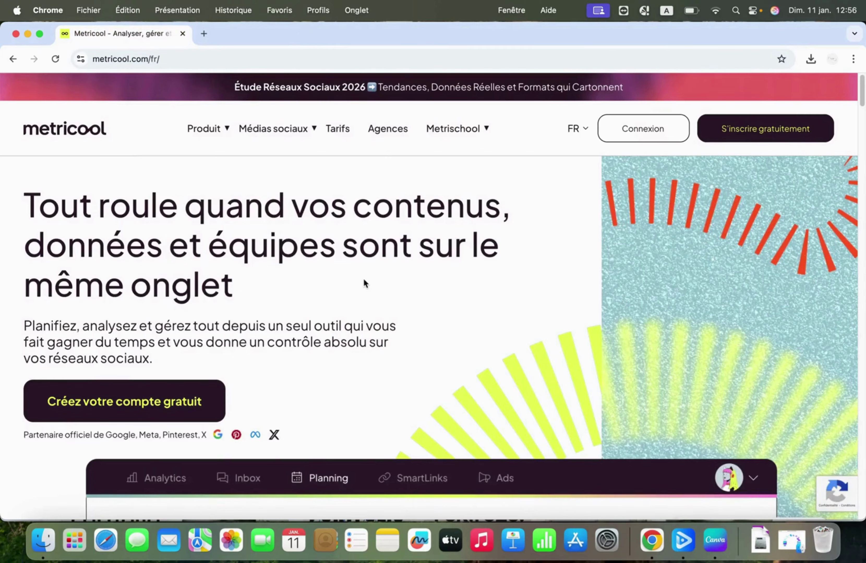
left_click(201, 35)
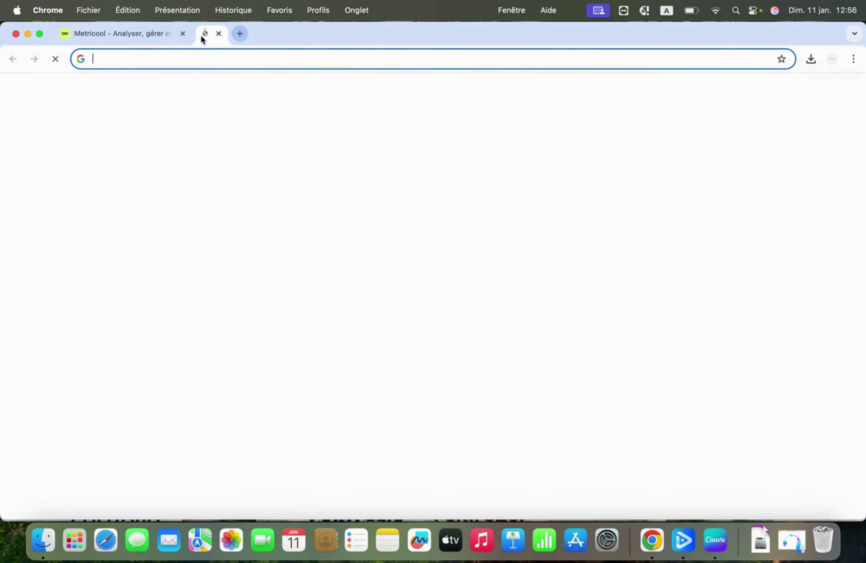
type("metricool.")
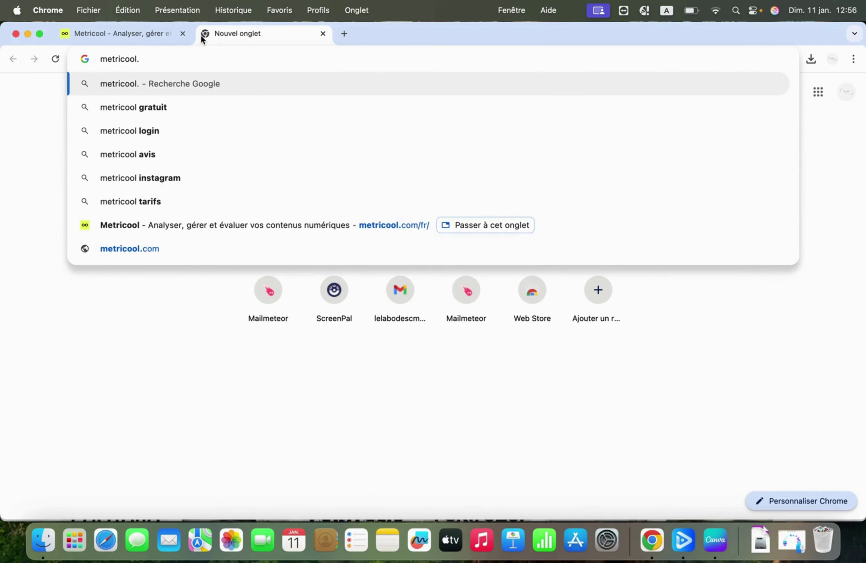
type("com")
key("Return")
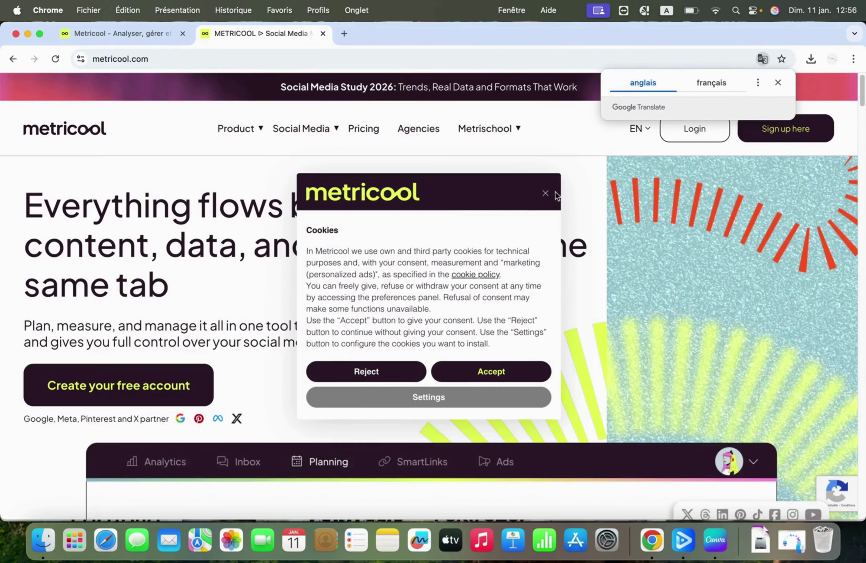
left_click(548, 194)
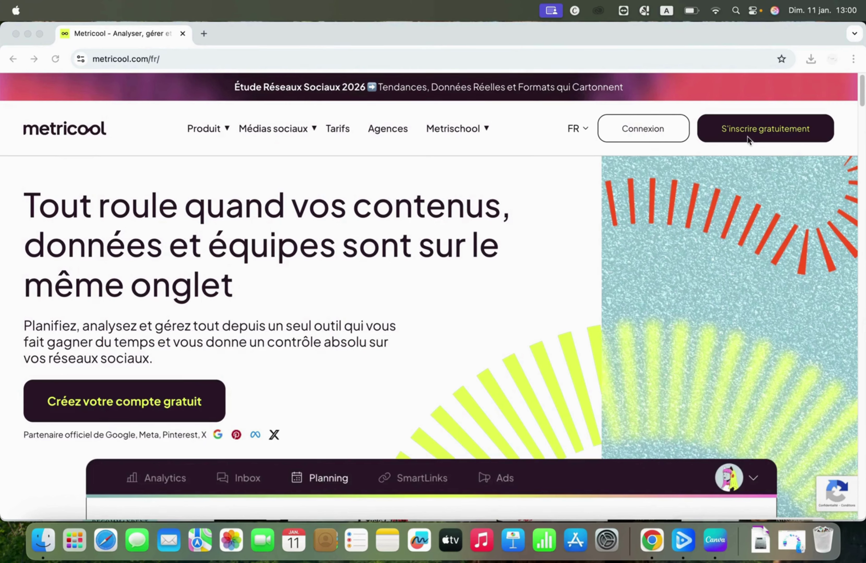
Step: Open the 'S'inscrire gratuitement' page and register using the Google account
left_click(539, 277)
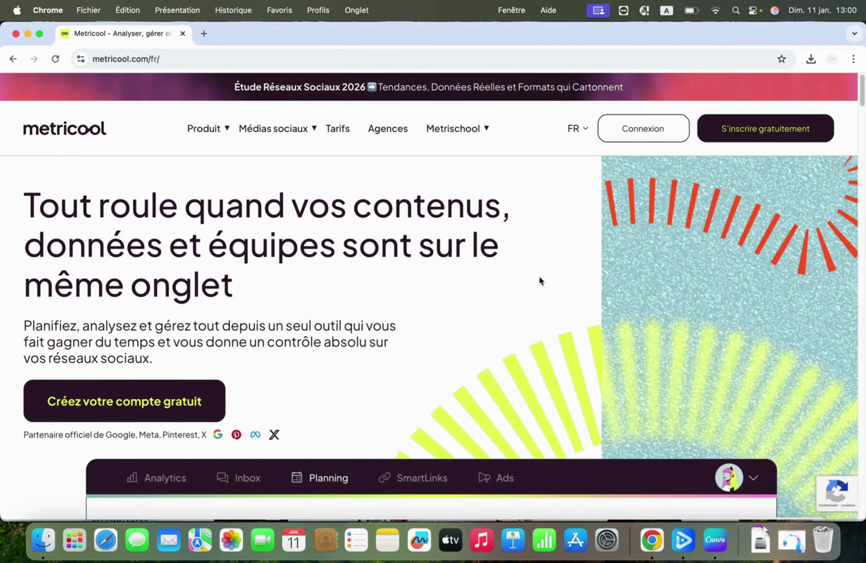
scroll(796, 171, "up", 5)
scroll(796, 170, "up", 5)
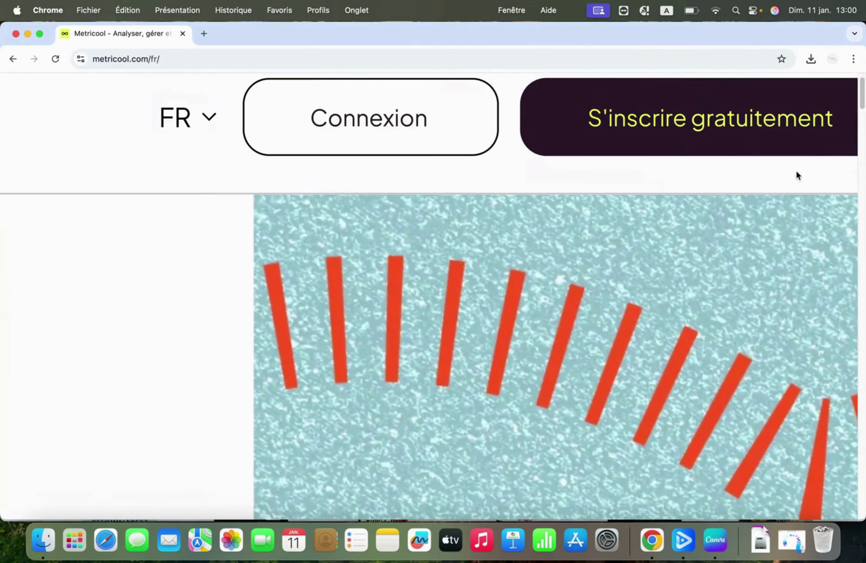
scroll(863, 231, "right", 5)
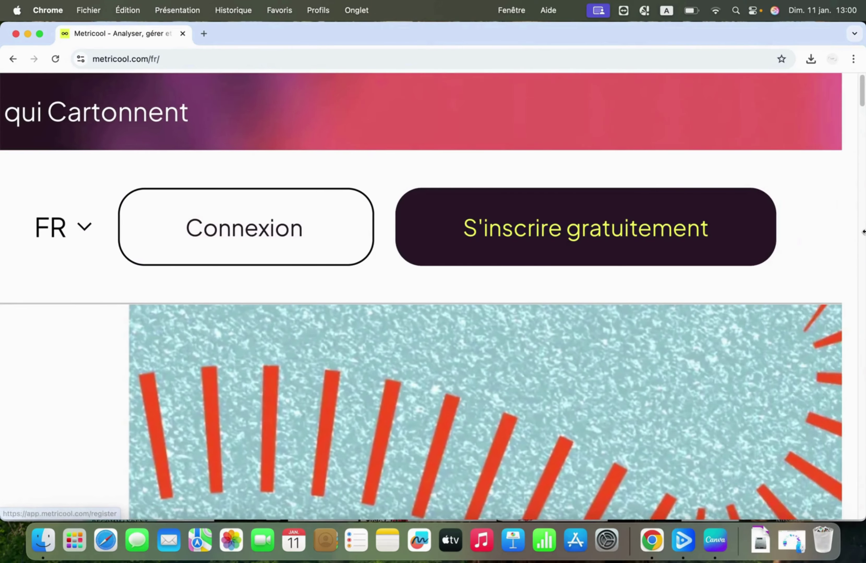
left_click(556, 233)
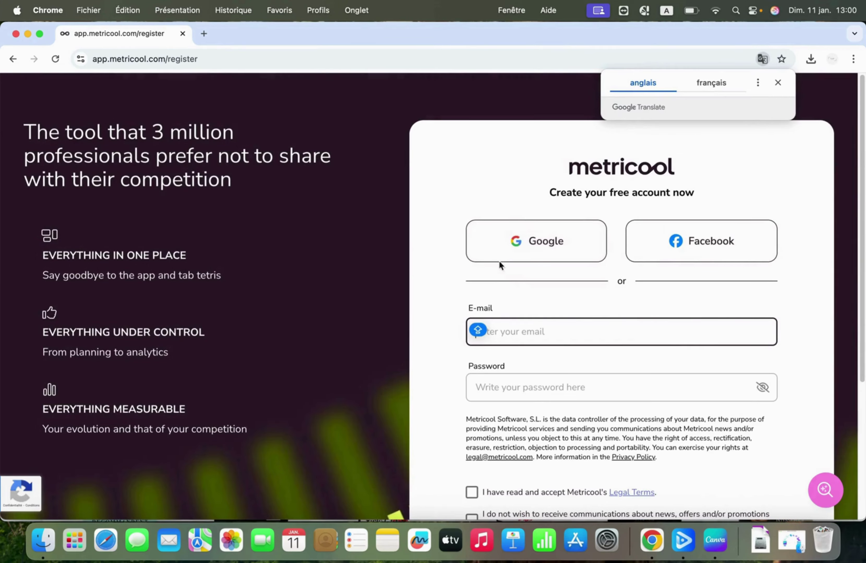
left_click(527, 246)
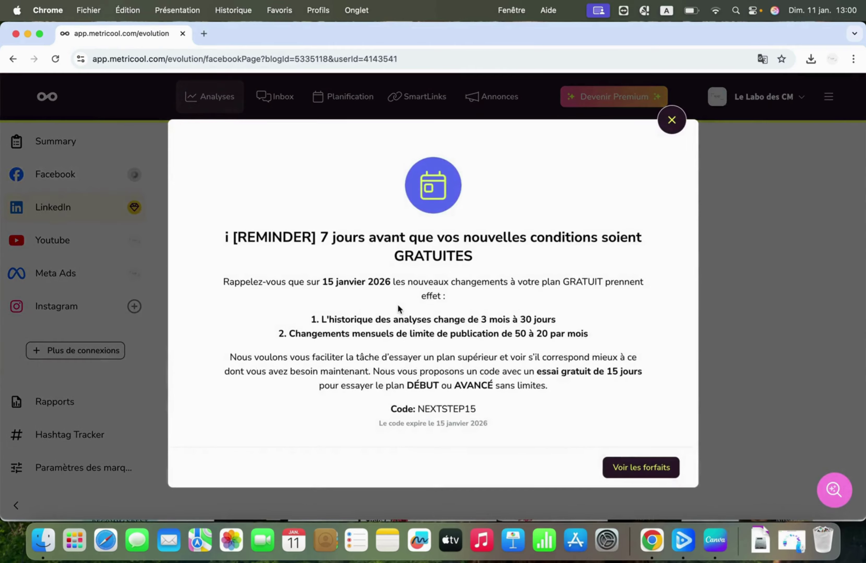
Step: Close the free-plan reminder and reload Analyses to show the Facebook page overview
left_click(672, 126)
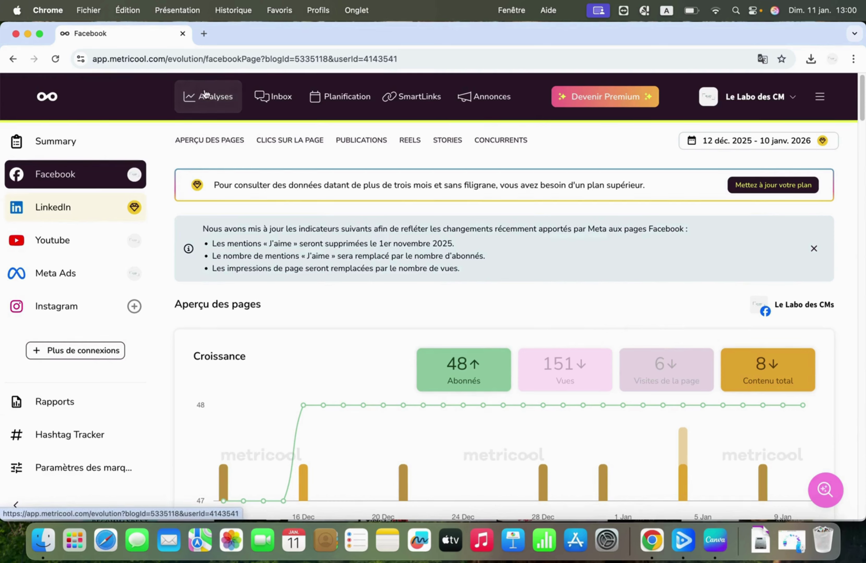
left_click(52, 97)
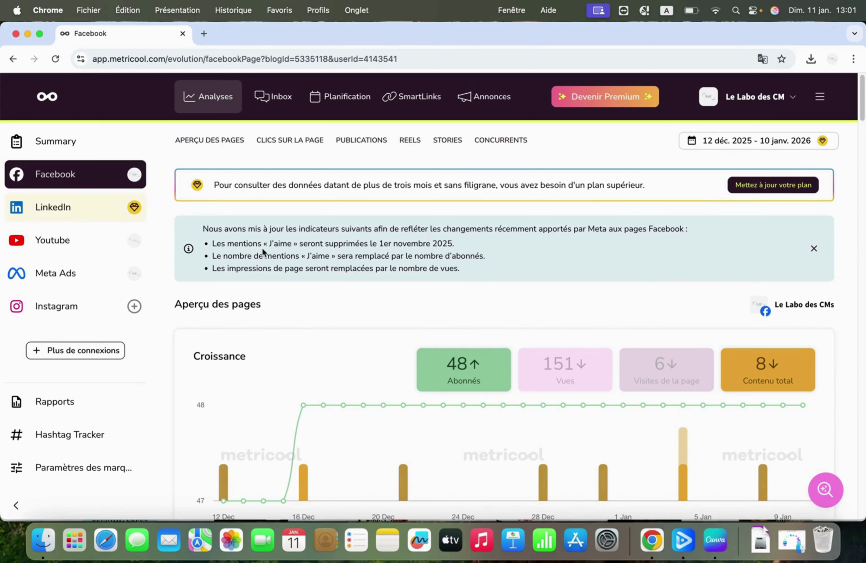
Step: Open 'Gérer les connexions' from the sidebar, showing the Facebook page and LinkedIn connected
left_click(72, 355)
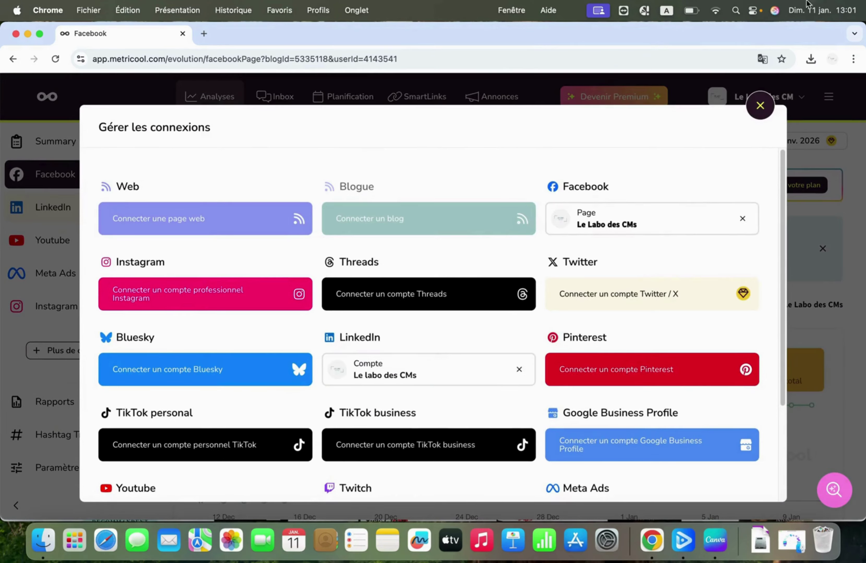
left_click(761, 105)
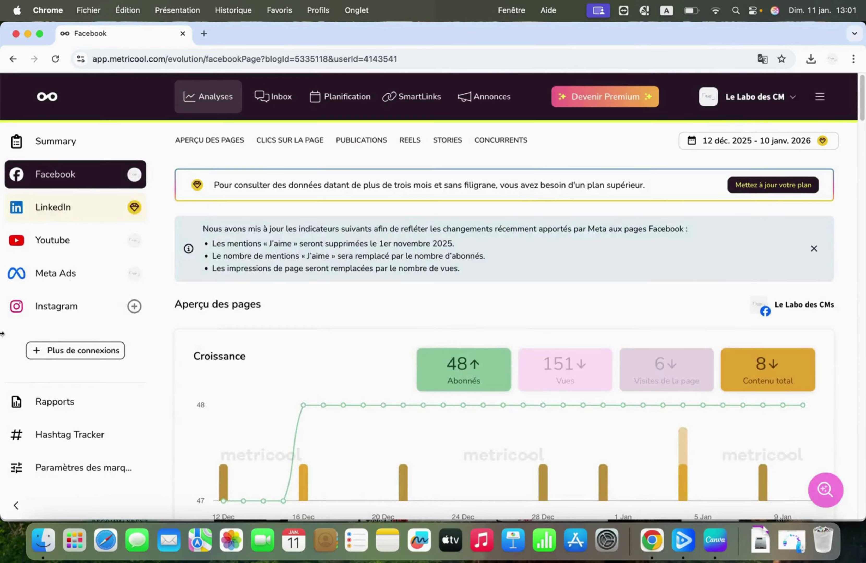
scroll(41, 355, "up", 5)
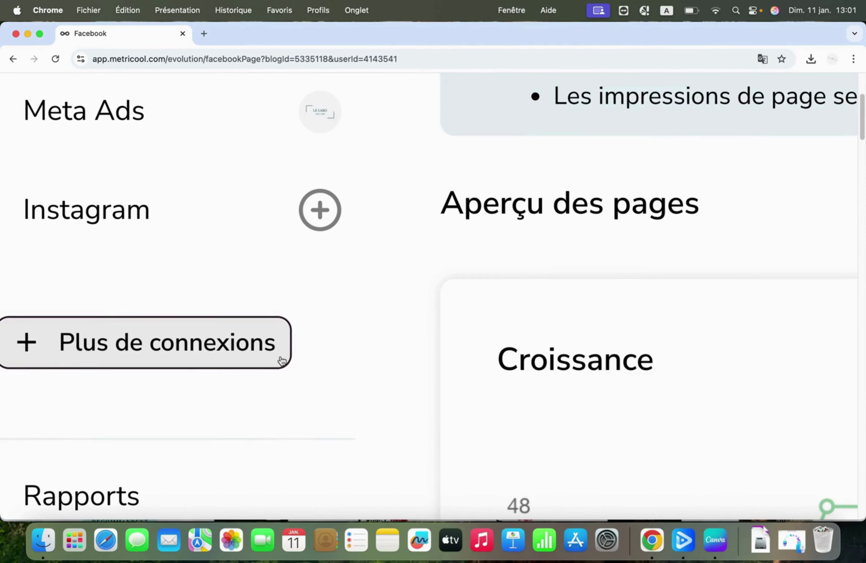
scroll(264, 397, "left", 3)
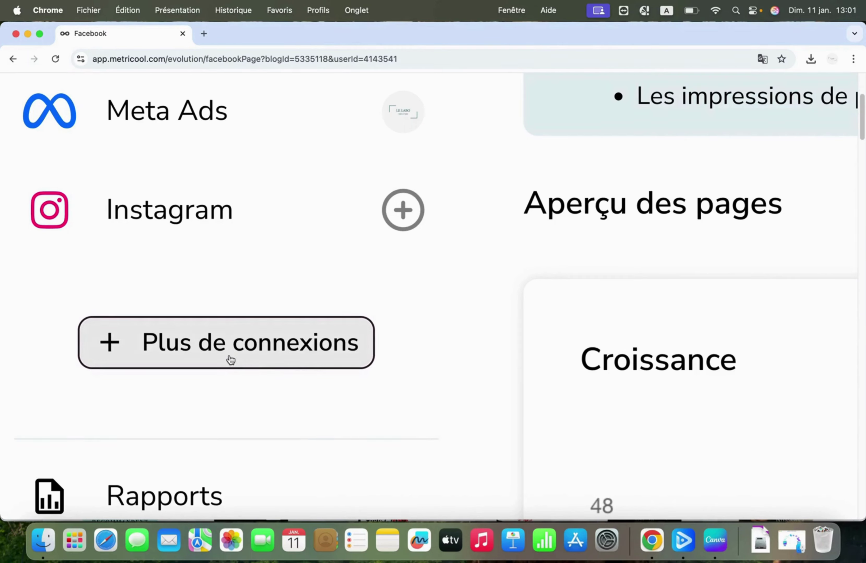
left_click(216, 347)
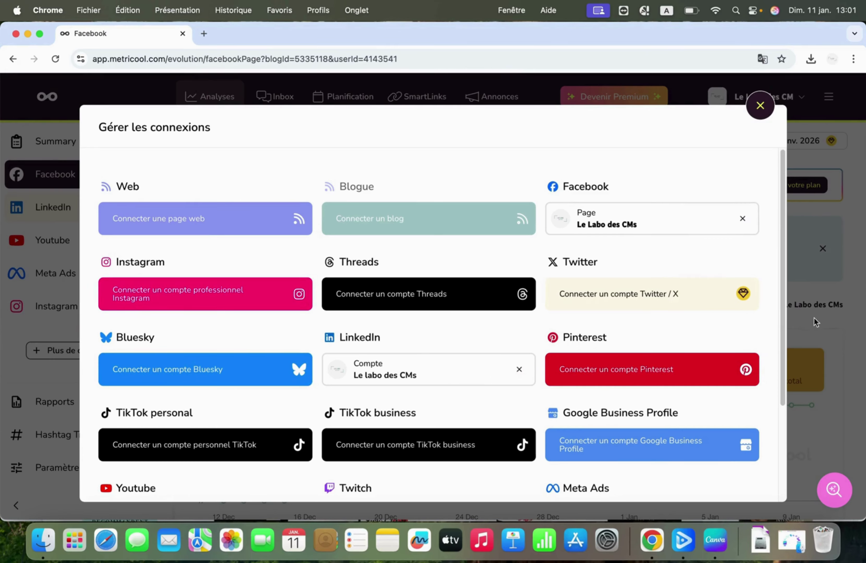
scroll(782, 320, "down", 4)
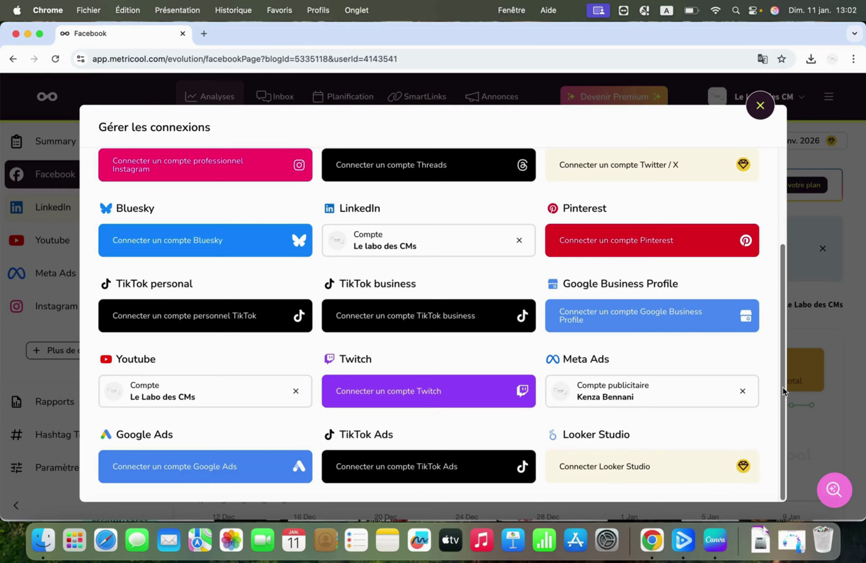
left_click_drag(783, 389, 764, 241)
scroll(764, 218, "down", 5)
scroll(774, 469, "up", 5)
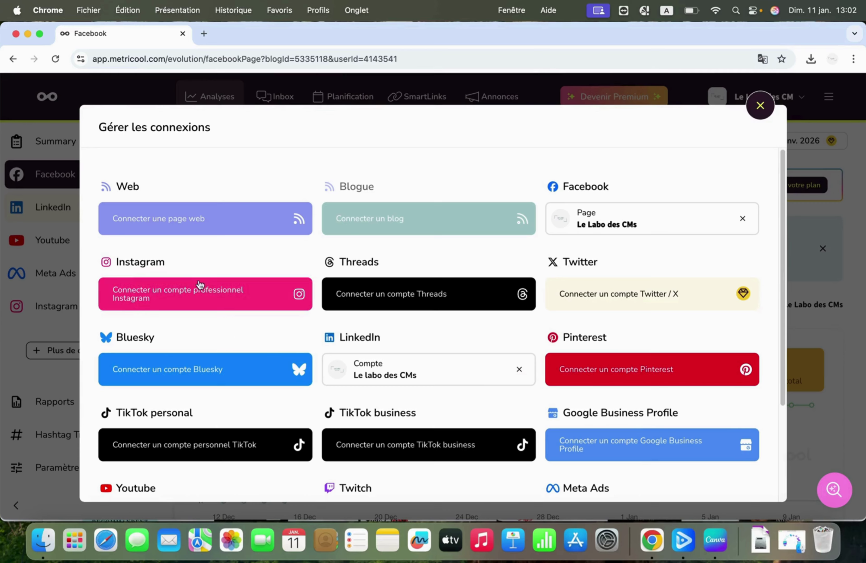
left_click(200, 297)
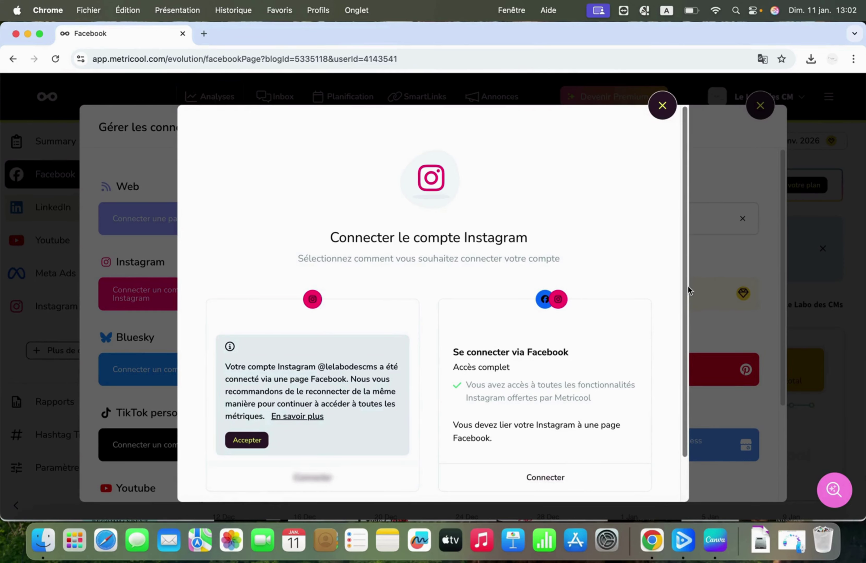
left_click_drag(687, 285, 693, 377)
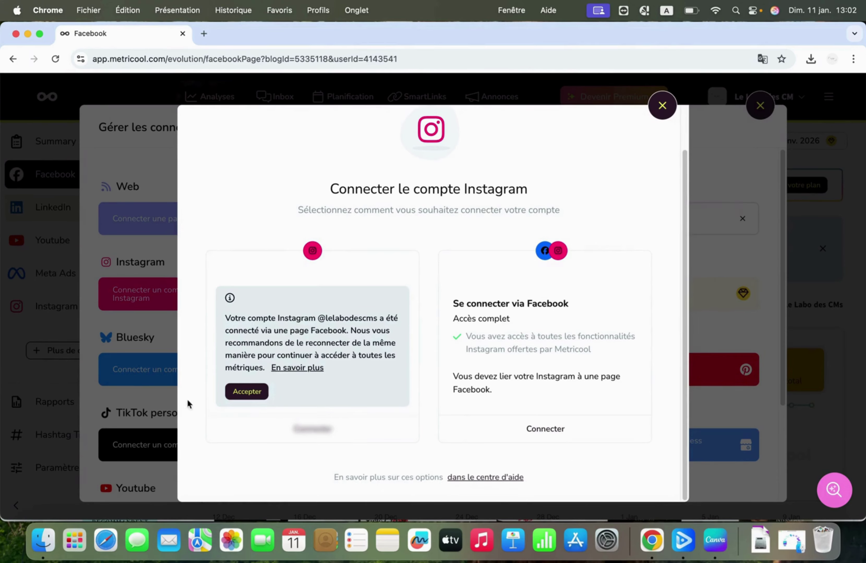
left_click(247, 393)
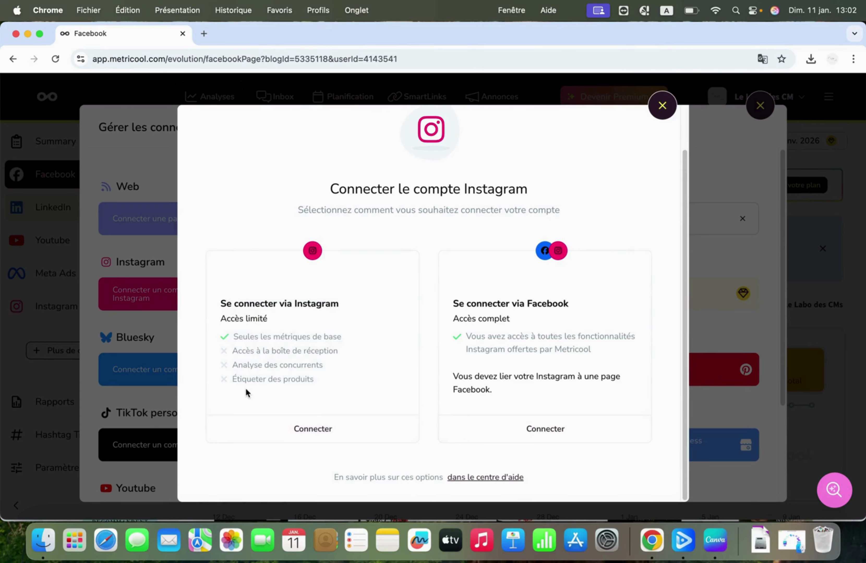
left_click(311, 436)
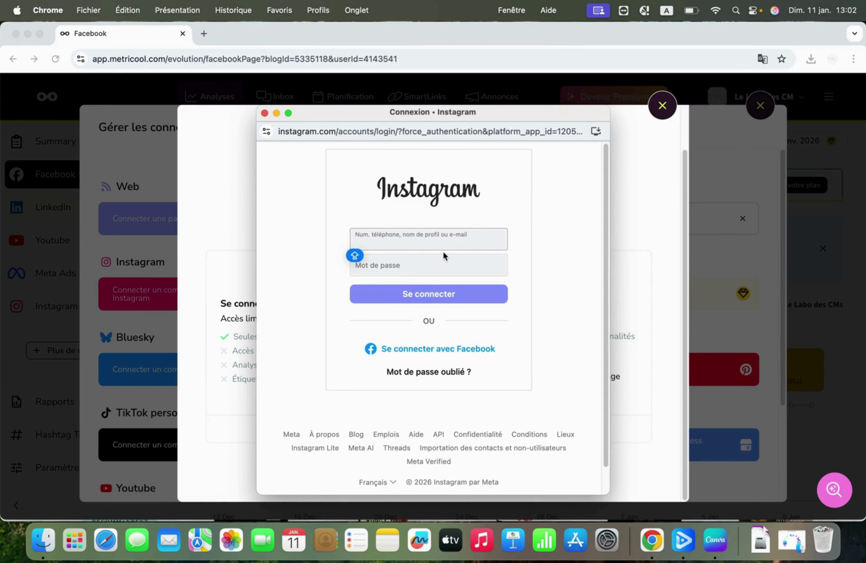
left_click(264, 113)
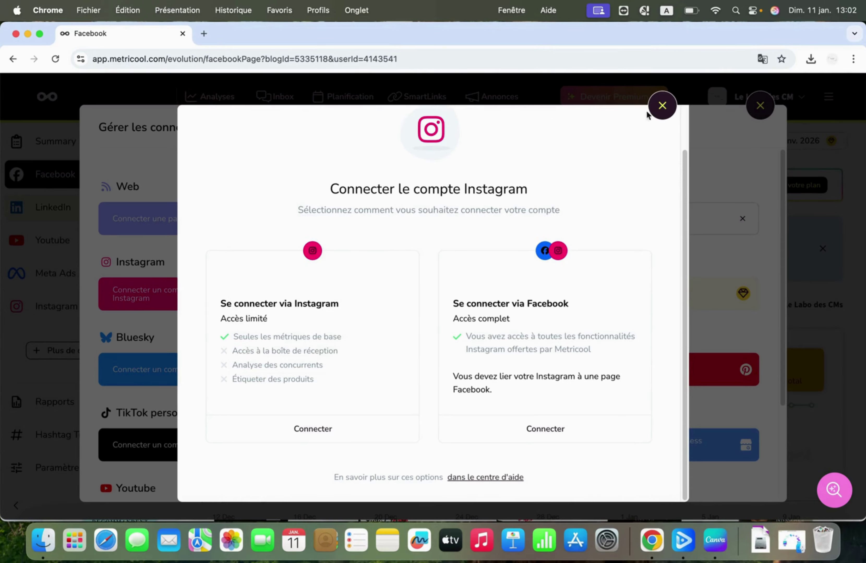
left_click(662, 106)
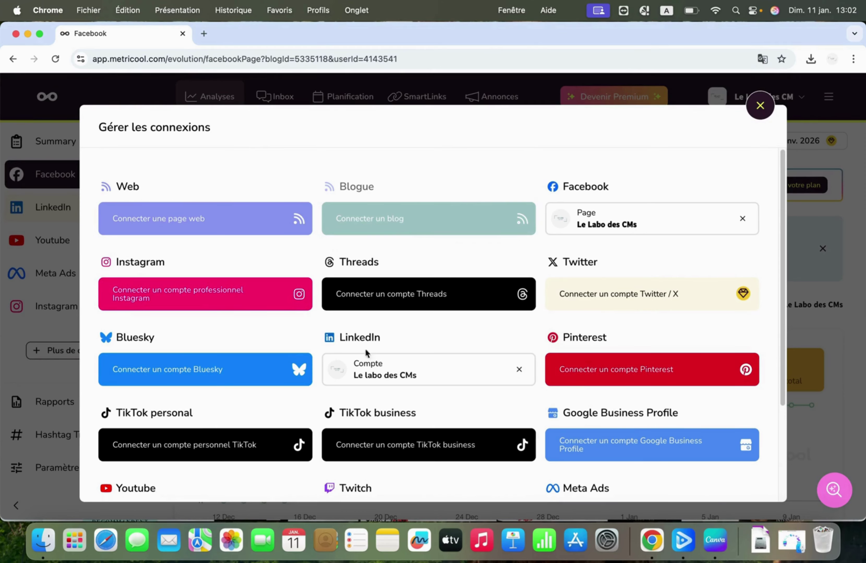
Step: Review the linked Facebook, LinkedIn, Youtube and Meta Ads accounts, then close the manager
left_click_drag(786, 227, 792, 325)
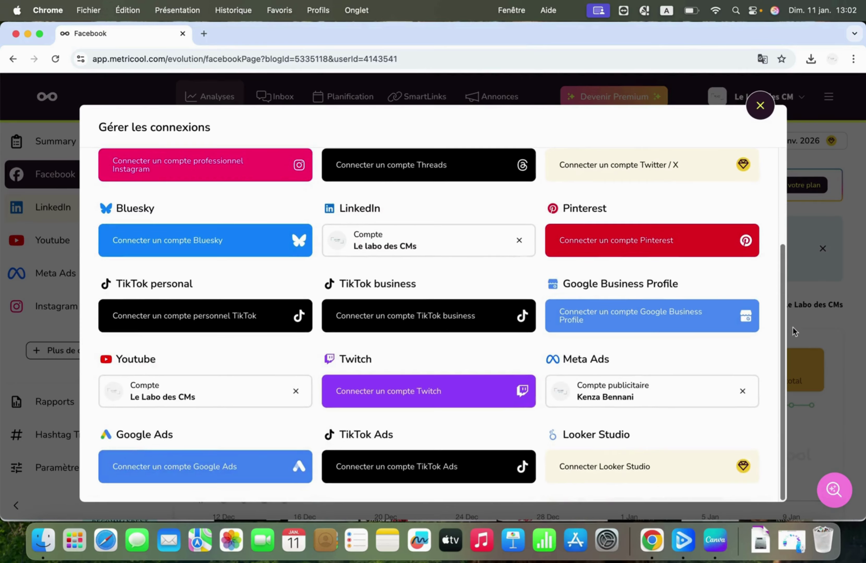
left_click_drag(796, 365, 822, 374)
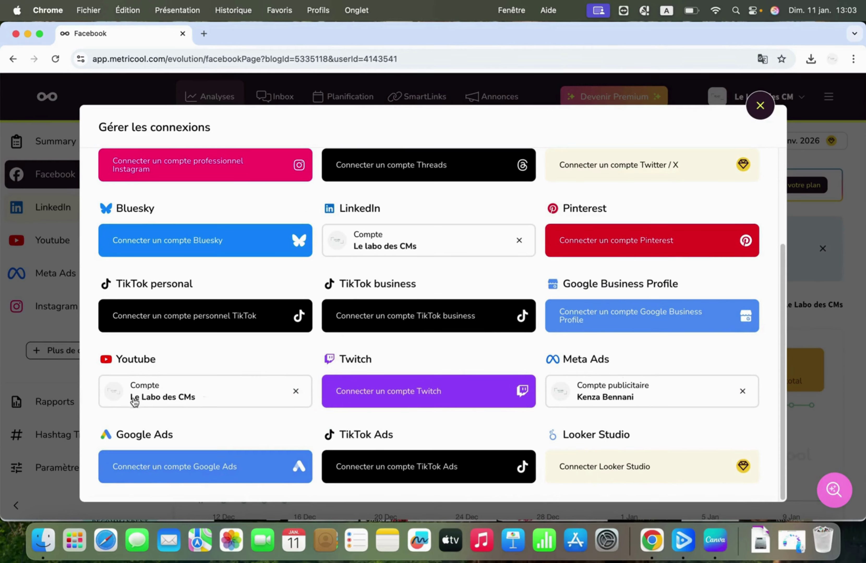
mouse_move(133, 398)
mouse_move(578, 405)
left_click_drag(782, 371, 783, 260)
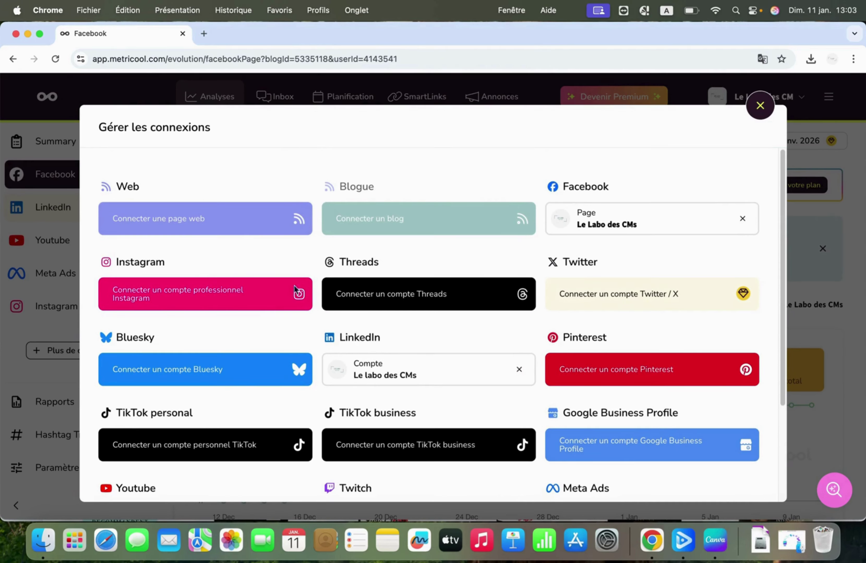
left_click(761, 106)
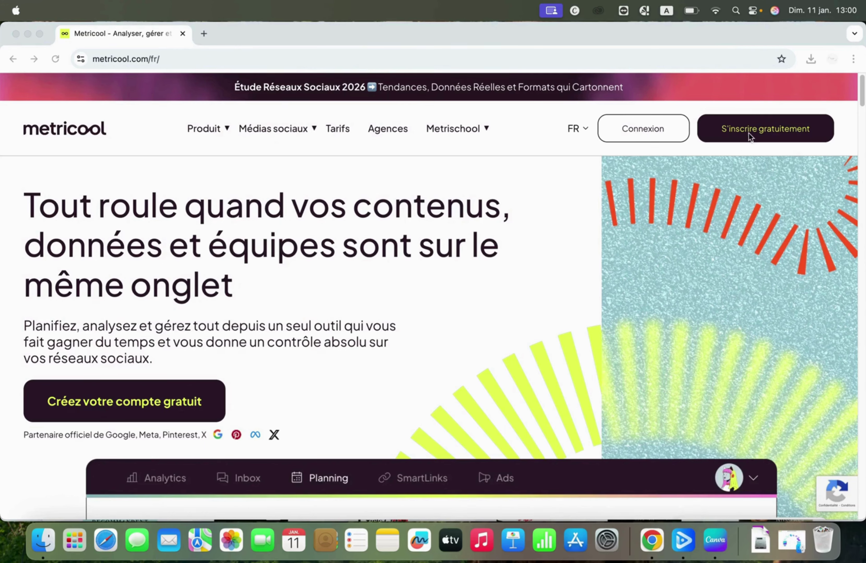
Step: Bring Chrome forward and open the 'S'inscrire gratuitement' registration page on metricool.com
left_click(539, 280)
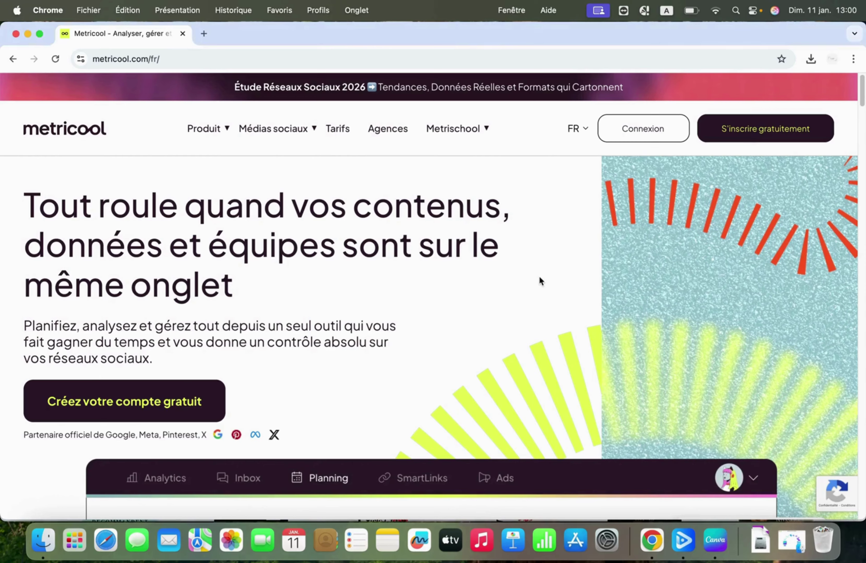
scroll(797, 172, "up", 5)
scroll(796, 172, "up", 5)
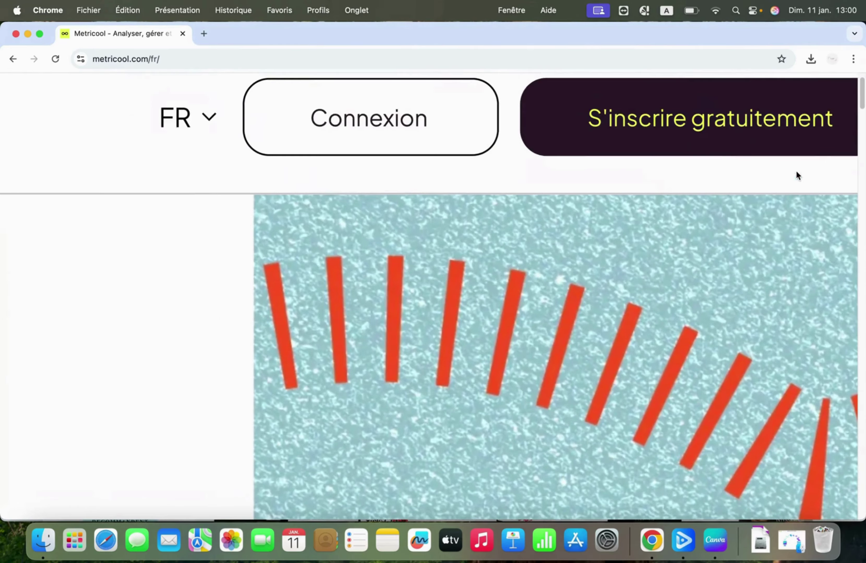
scroll(528, 136, "right", 3)
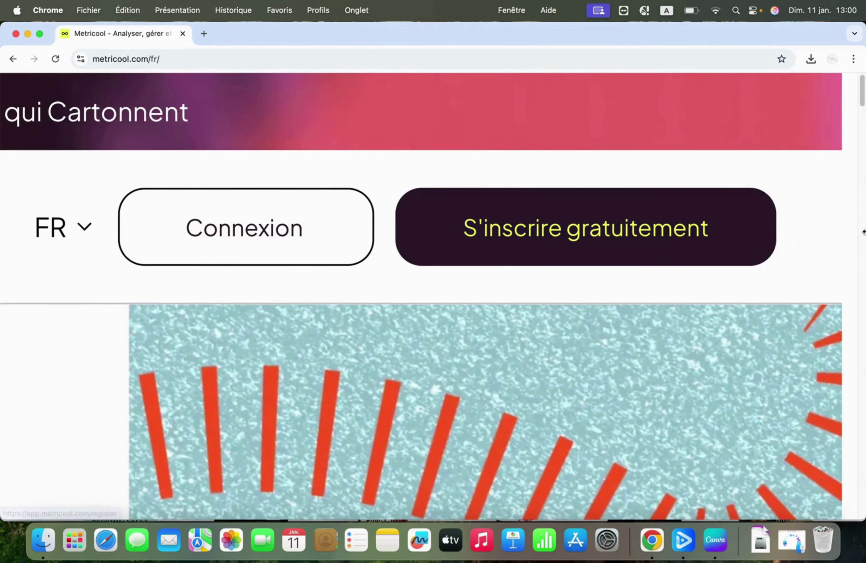
left_click(556, 231)
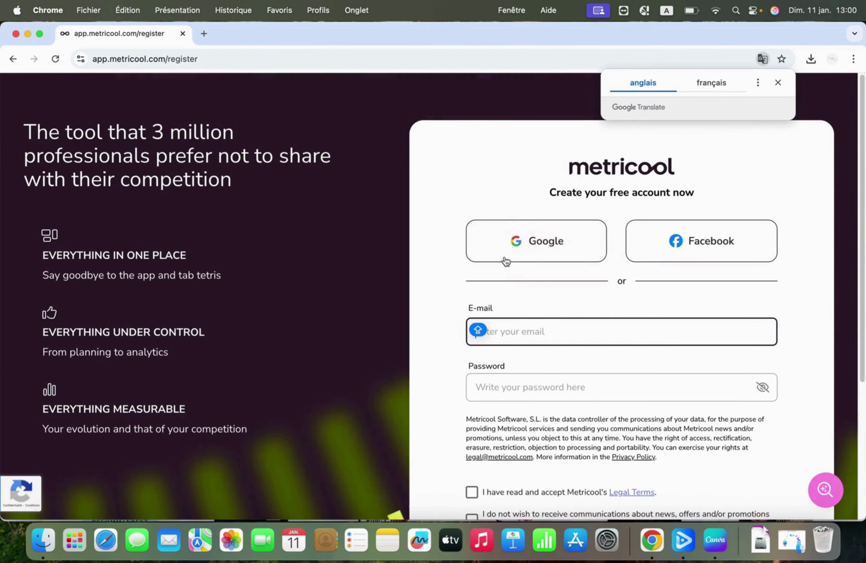
Step: Register with the Google button, then close the free-plan reminder modal
left_click(528, 248)
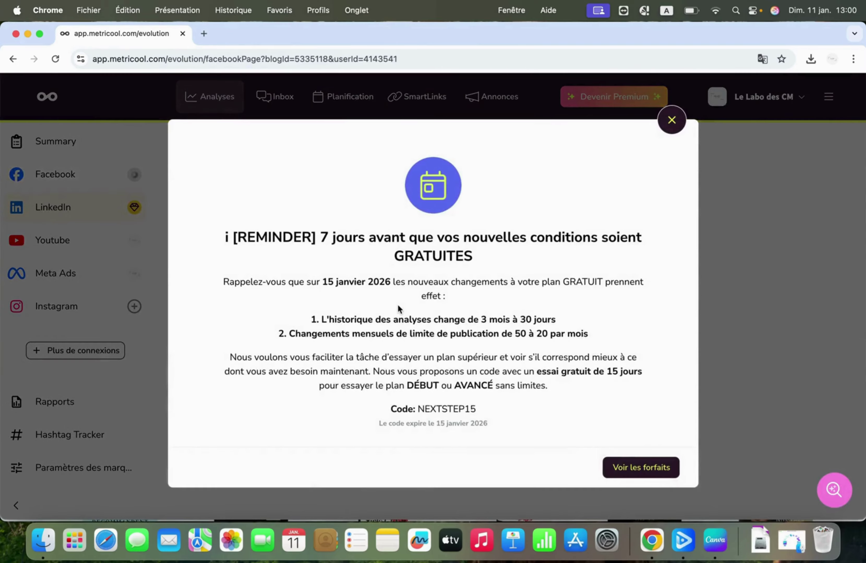
left_click(668, 119)
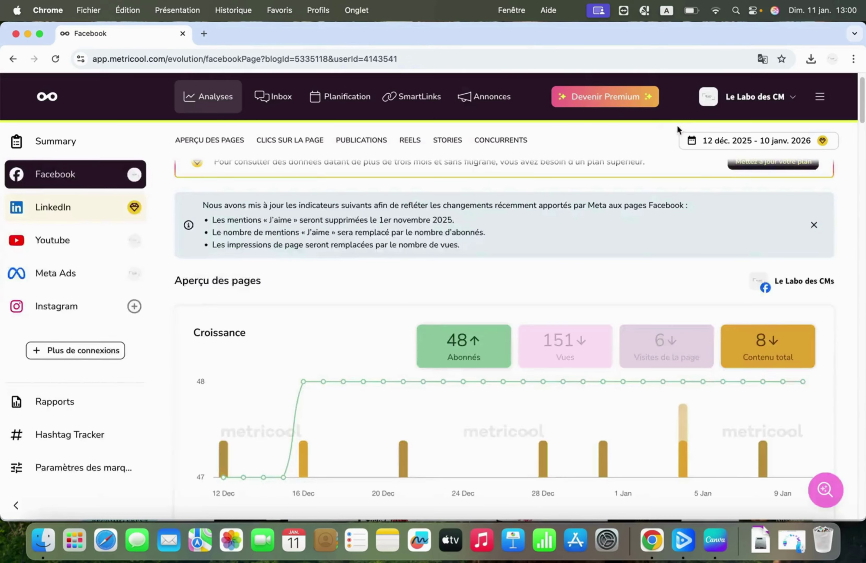
scroll(91, 469, "up", 1)
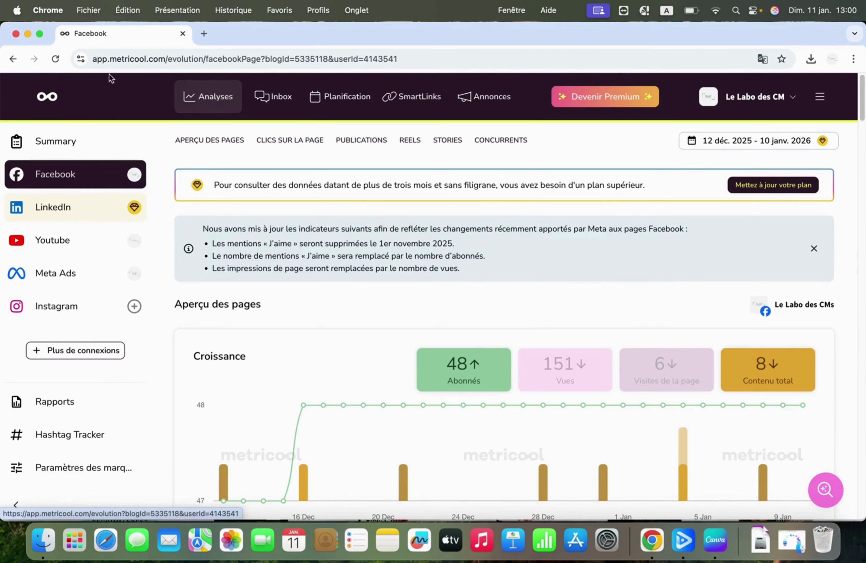
left_click(53, 99)
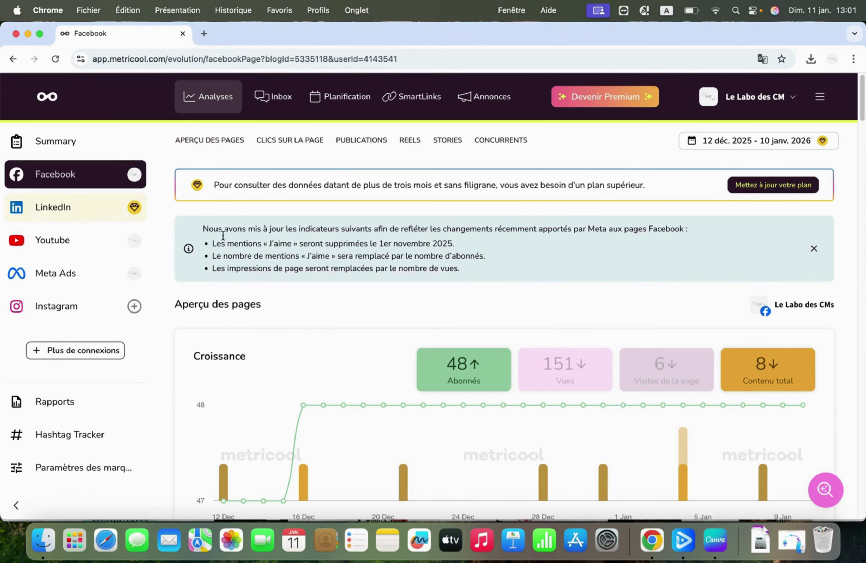
Step: Reopen 'Gérer les connexions' from the sidebar, with Facebook and LinkedIn listed as connected
left_click(72, 353)
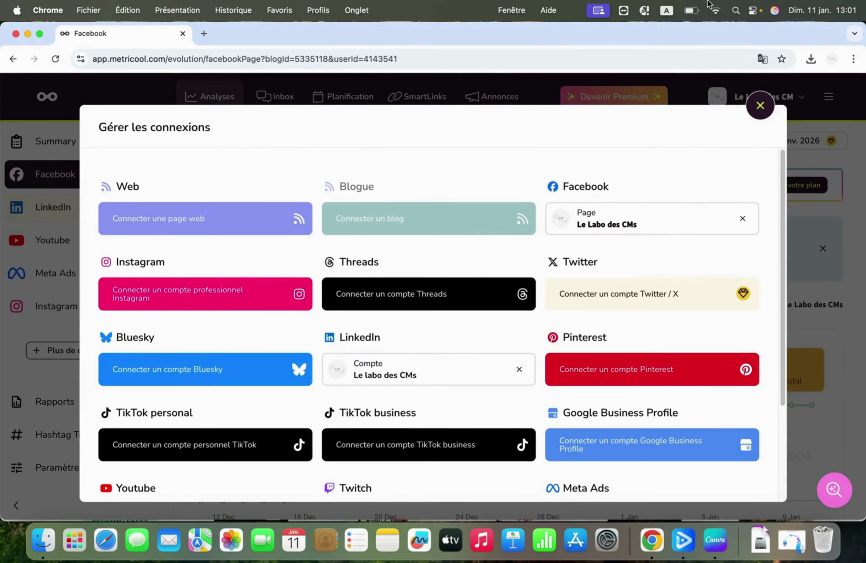
left_click(760, 106)
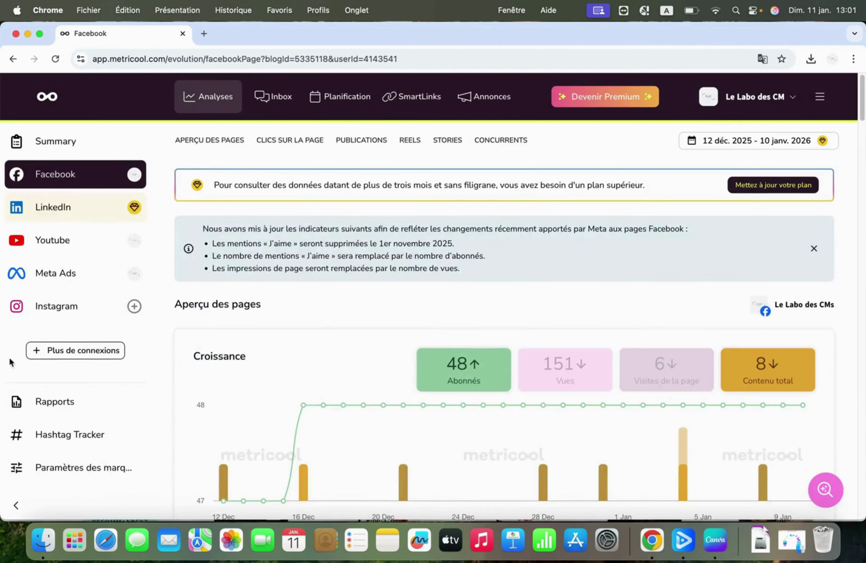
scroll(41, 355, "up", 5)
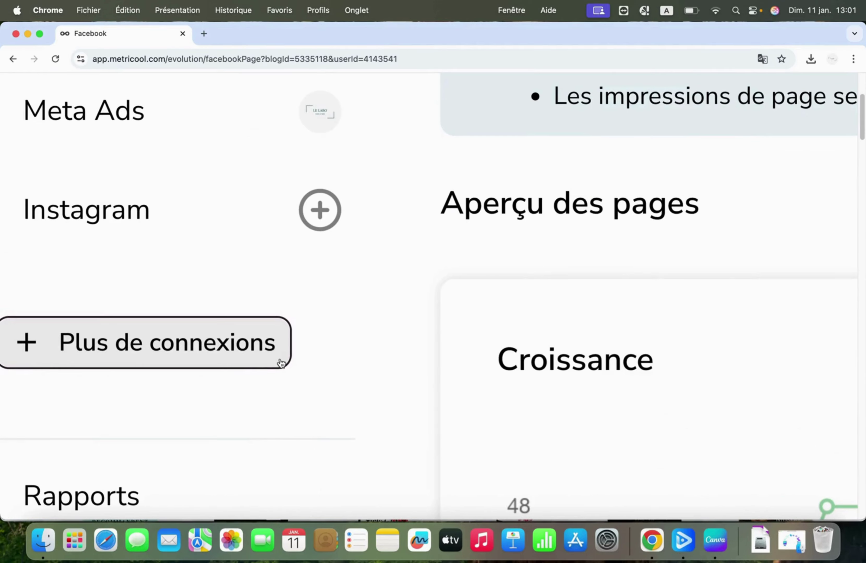
scroll(262, 392, "left", 3)
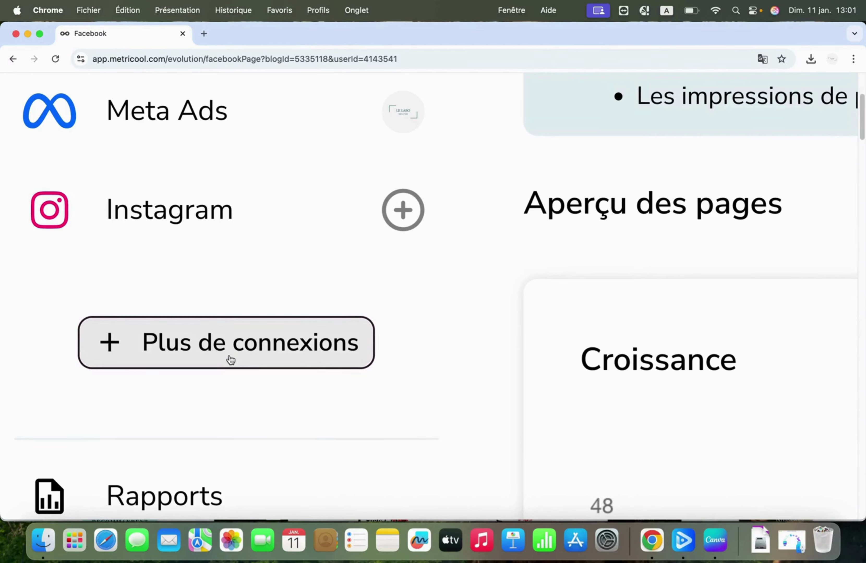
left_click(216, 347)
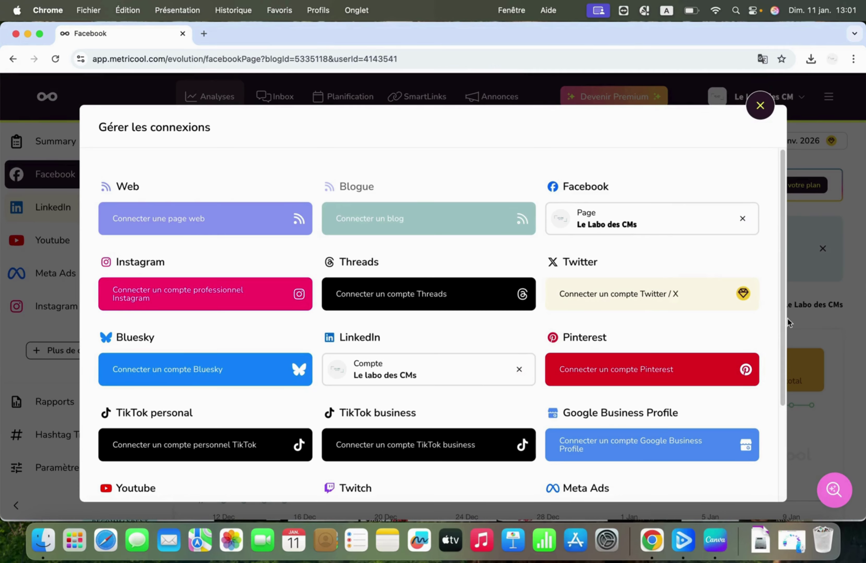
left_click_drag(783, 319, 790, 443)
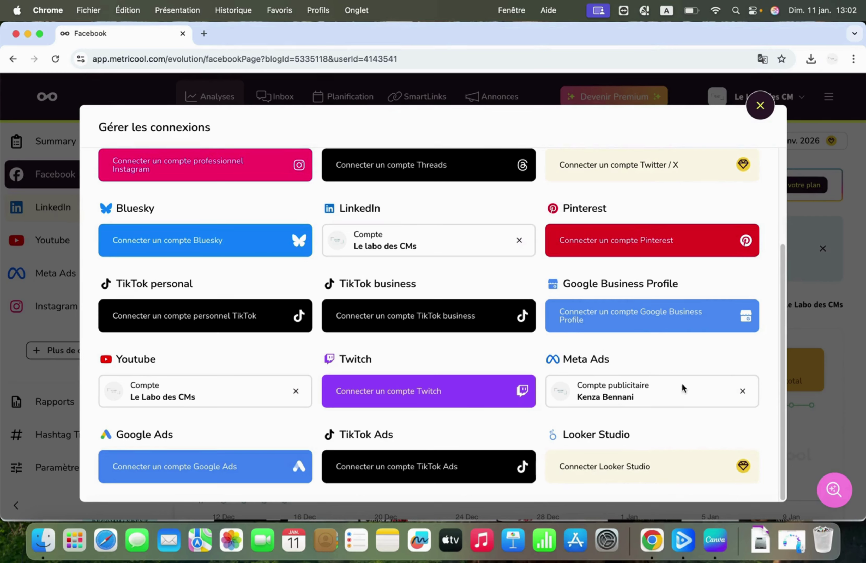
left_click_drag(783, 388, 772, 252)
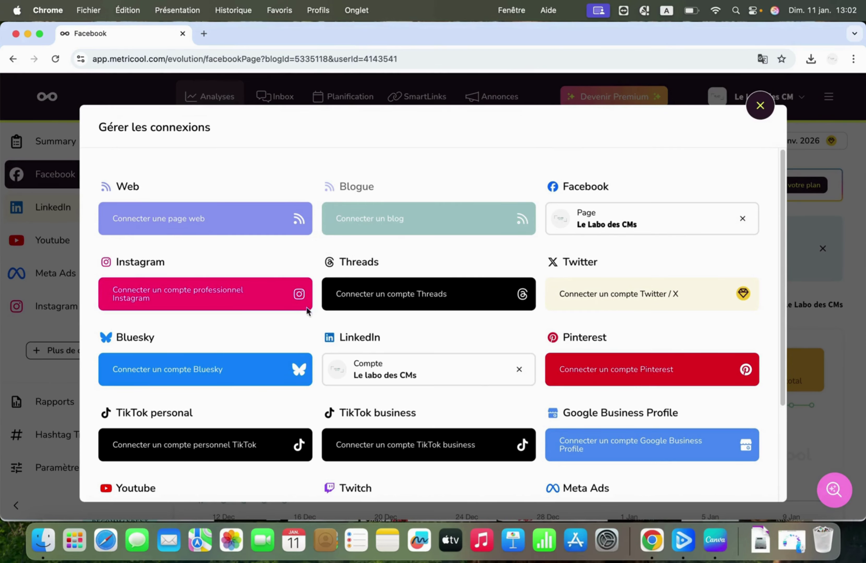
left_click(199, 296)
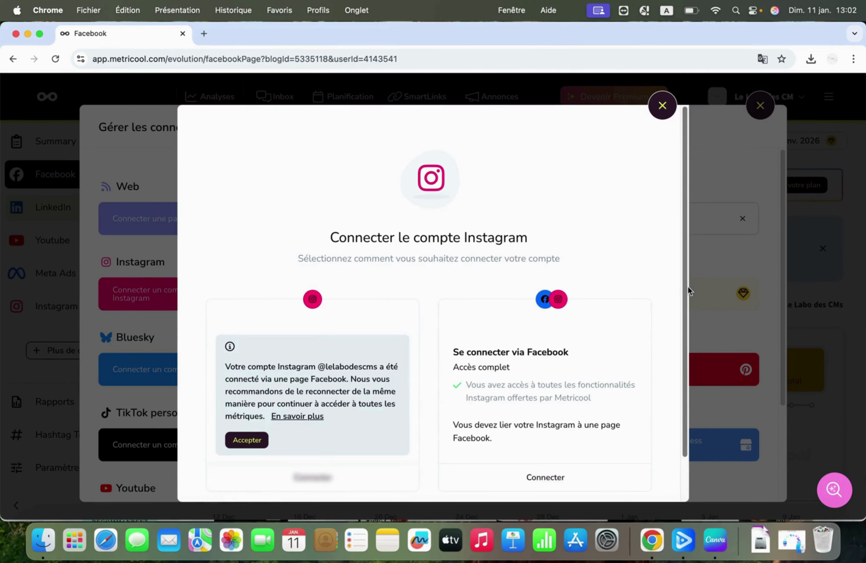
left_click_drag(688, 287, 691, 397)
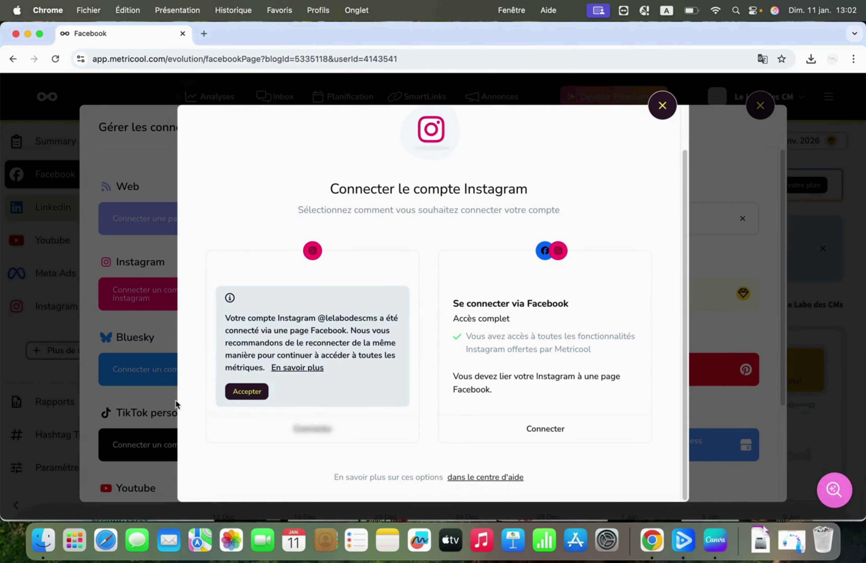
left_click(247, 393)
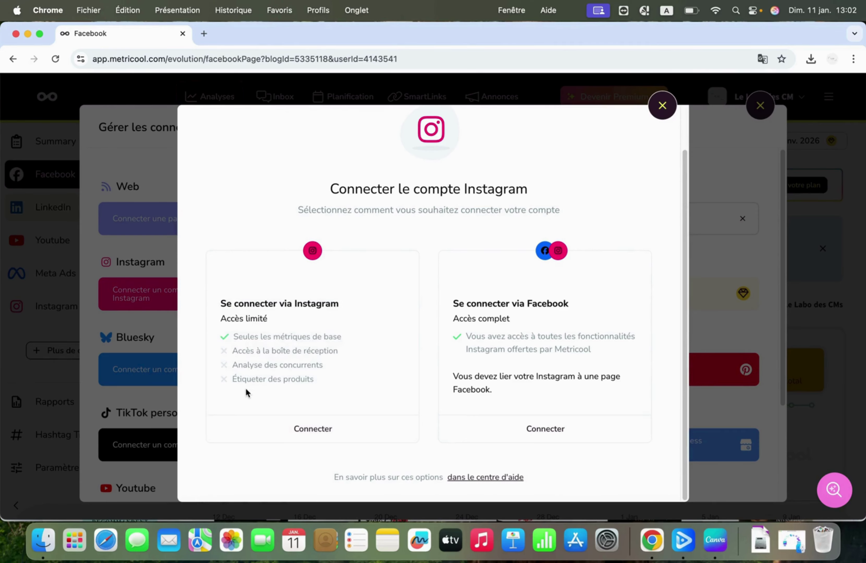
left_click(311, 439)
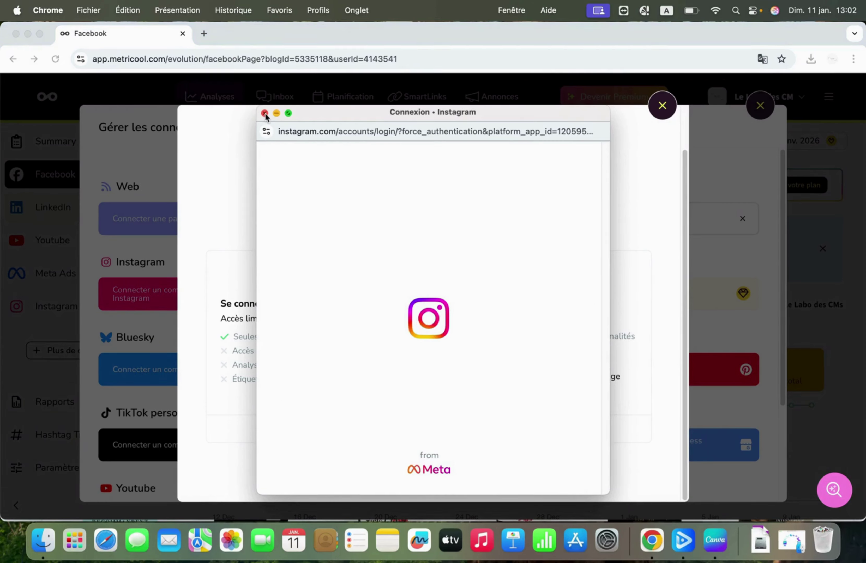
left_click(372, 240)
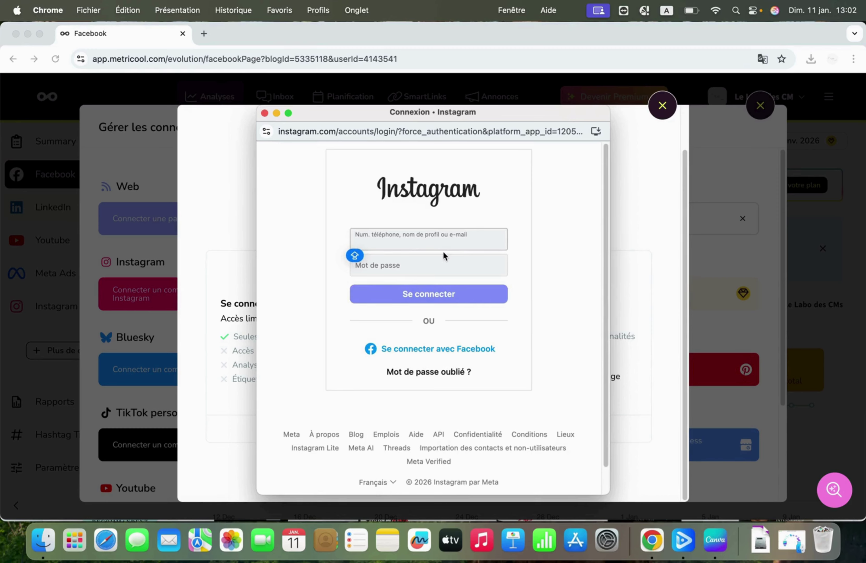
left_click(265, 114)
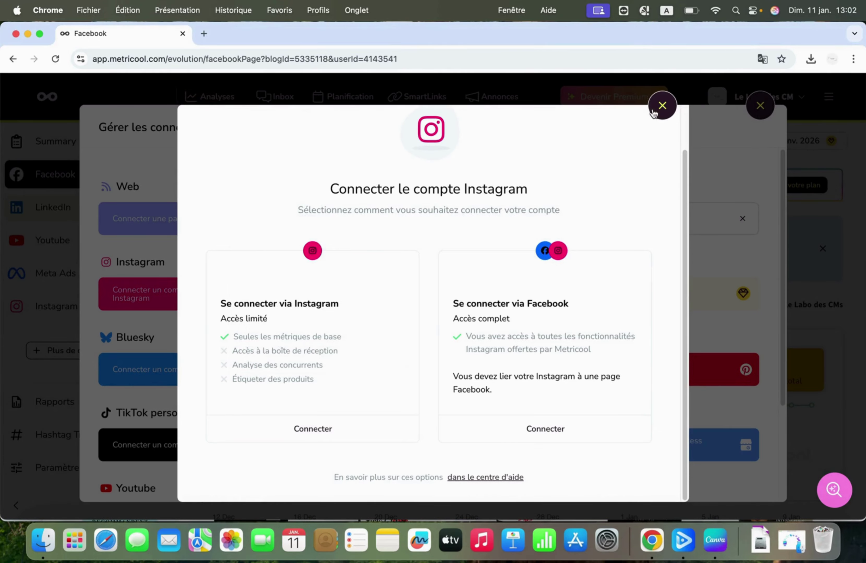
left_click(662, 107)
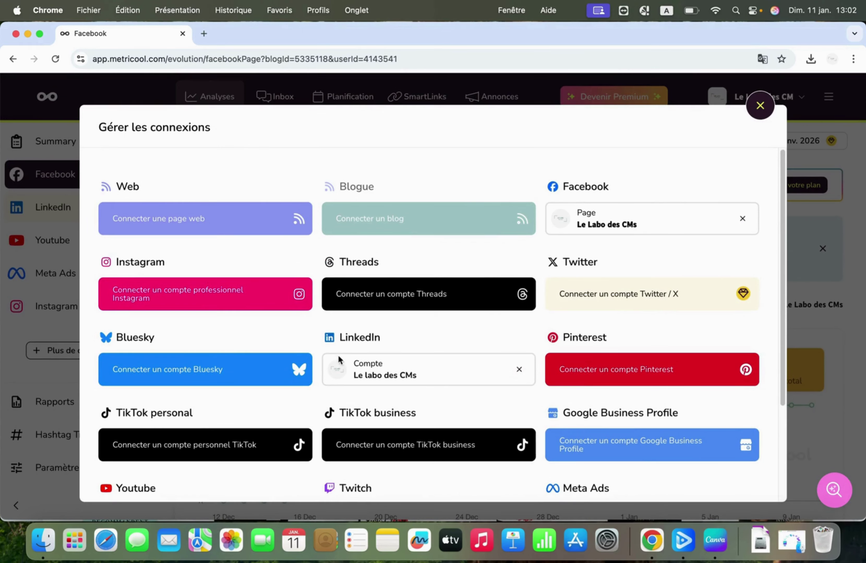
left_click_drag(786, 227, 822, 378)
mouse_move(135, 400)
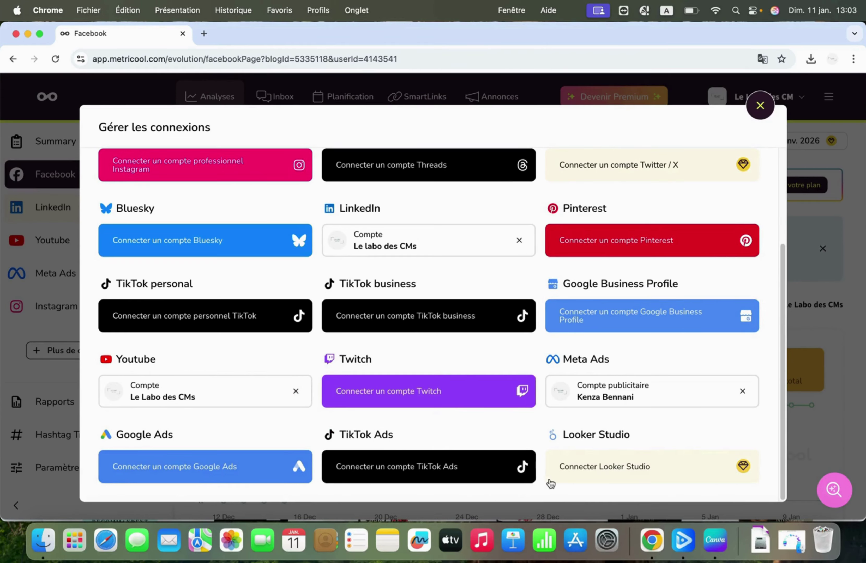
mouse_move(578, 404)
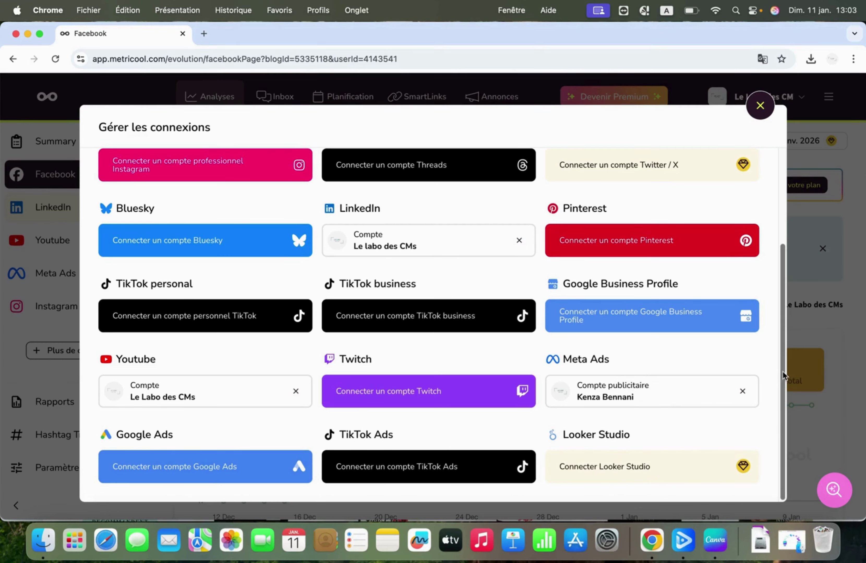
left_click_drag(781, 371, 782, 252)
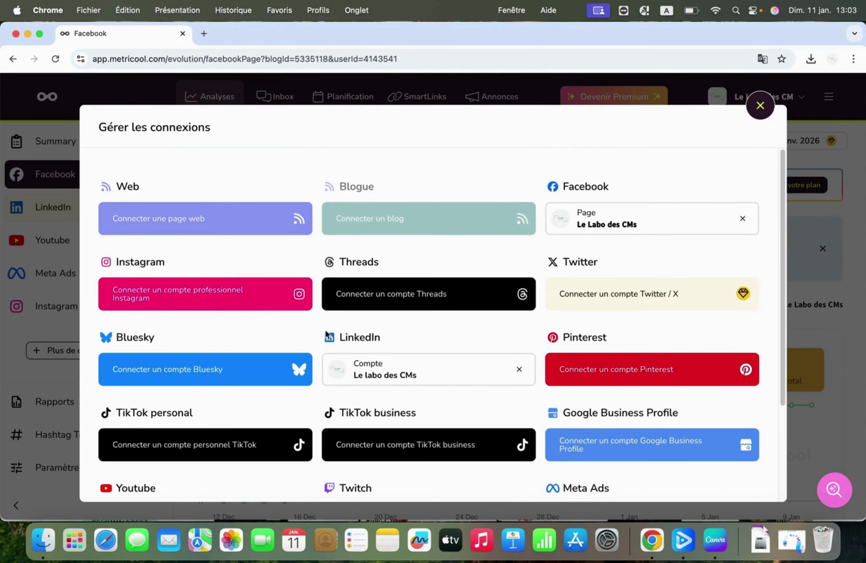
Step: Close the 'Gérer les connexions' dialog to return to the Facebook analytics page
left_click(760, 106)
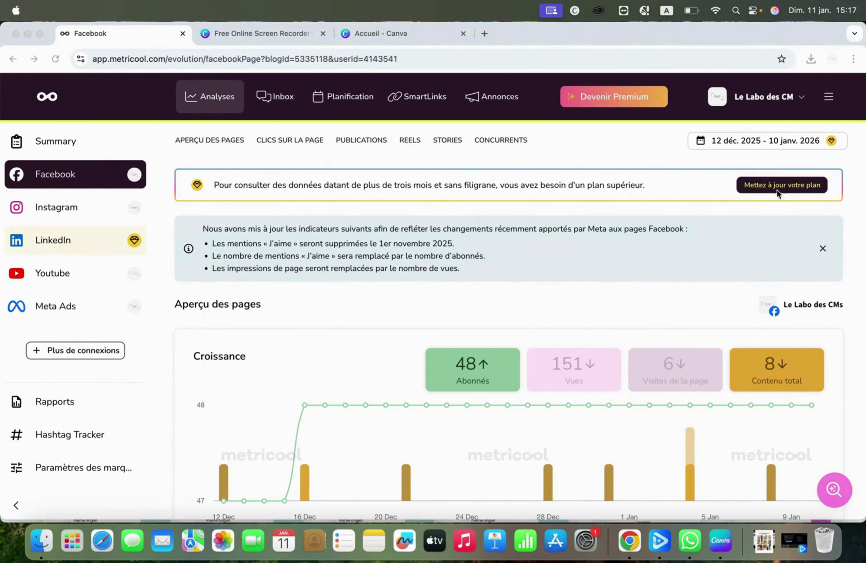
Step: Open Planification to show the Calendrier for the week of 5–11 January 2026
left_click(341, 160)
scroll(341, 160, "up", 5)
scroll(341, 160, "up", 4)
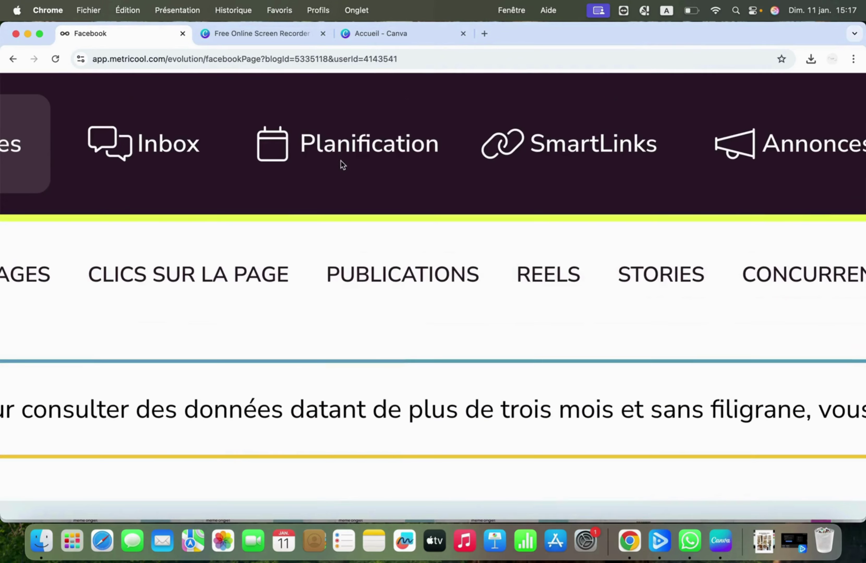
scroll(331, 139, "down", 3)
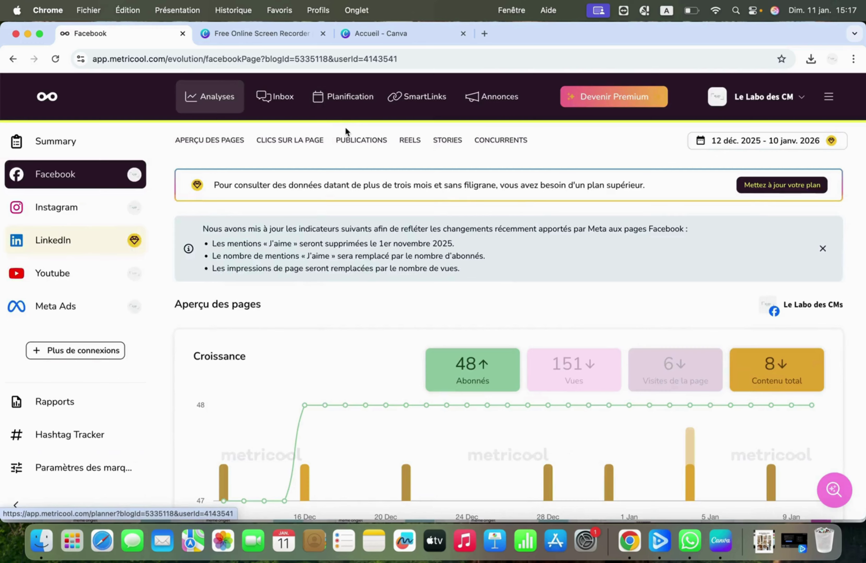
left_click(340, 107)
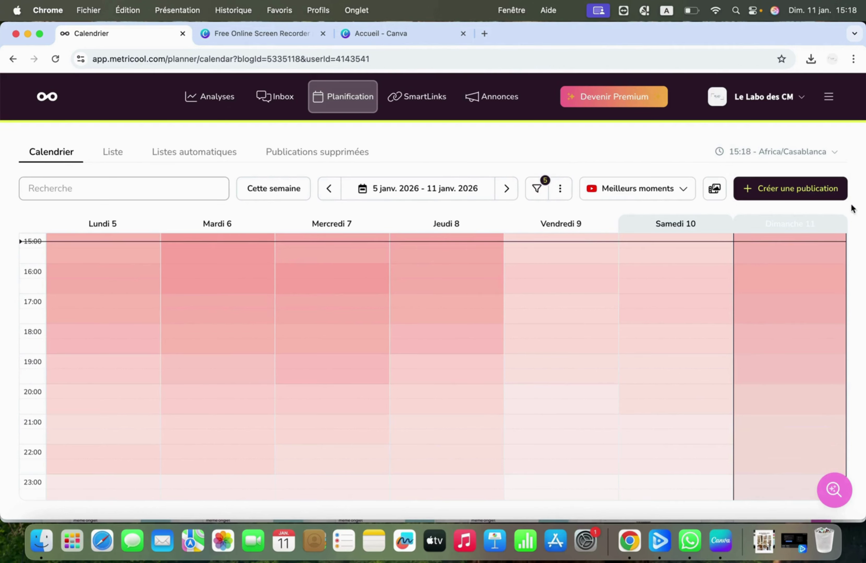
scroll(806, 193, "up", 5)
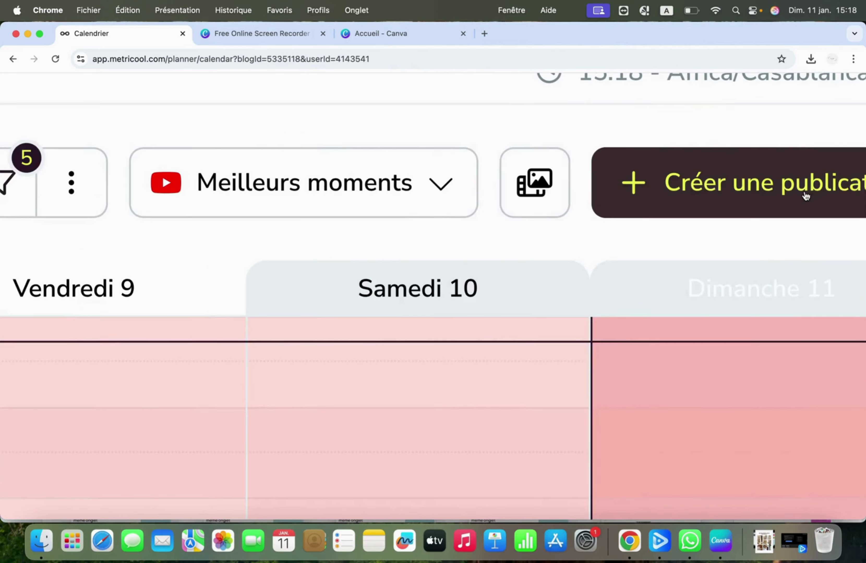
scroll(806, 196, "right", 3)
scroll(805, 195, "down", 5)
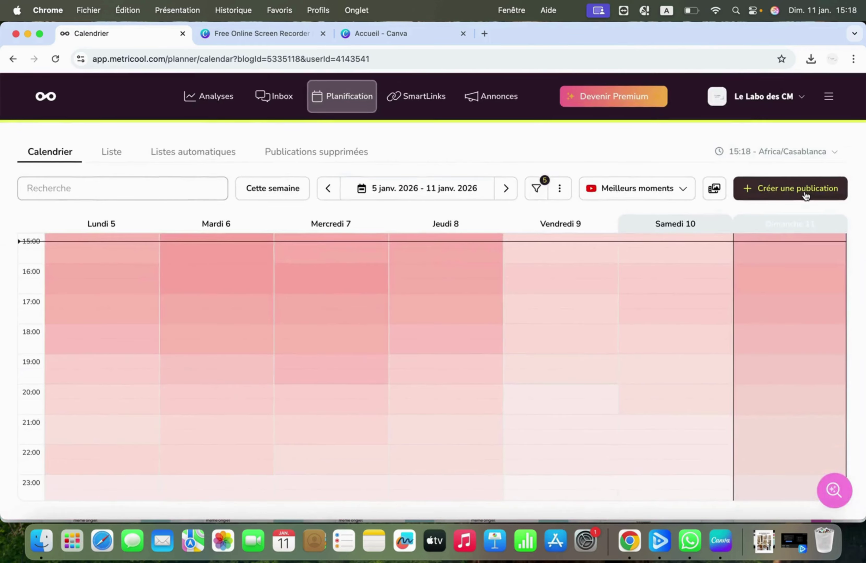
Step: Start a new publication and enter TEST as the post text
left_click(806, 194)
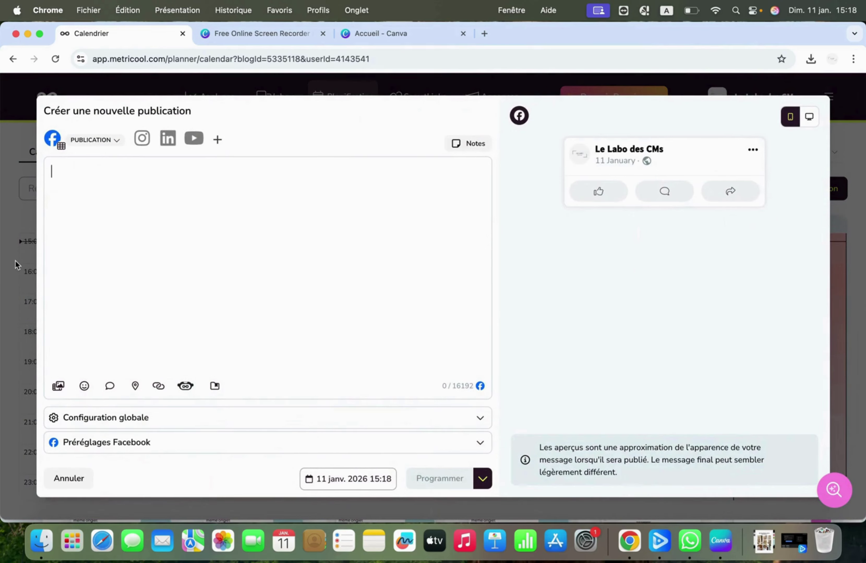
type("te")
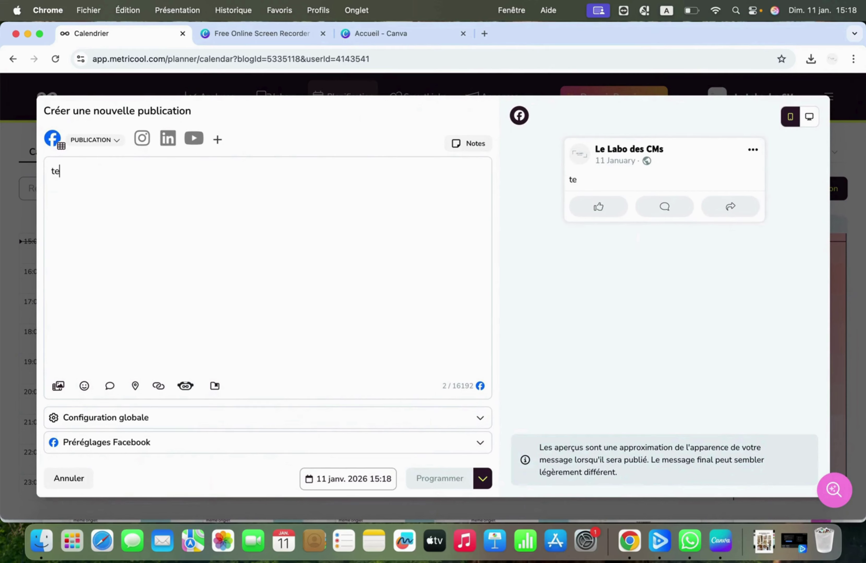
key("BackSpace")
key("BackSpace")
type("TEST")
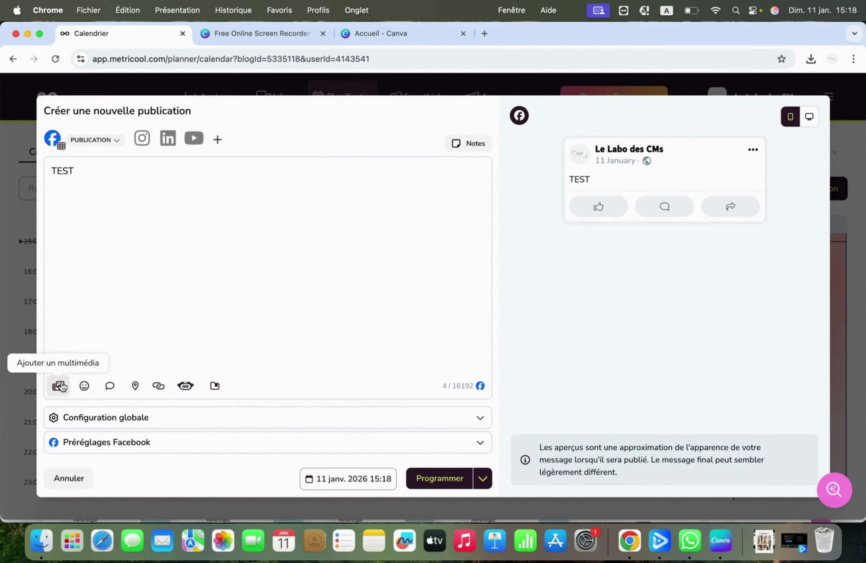
Step: Bring up the media attachment options for the TEST post
scroll(64, 387, "up", 3)
scroll(72, 385, "up", 5)
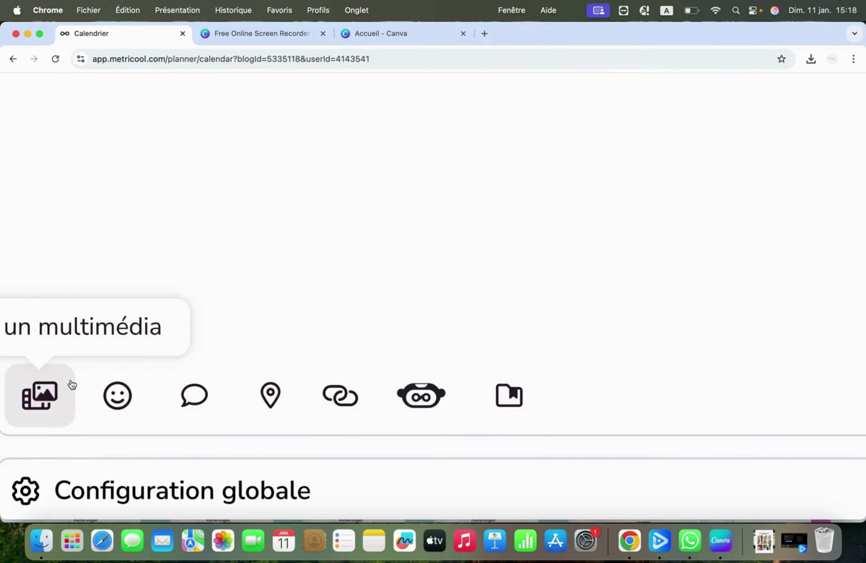
scroll(73, 385, "down", 8)
left_click(58, 387)
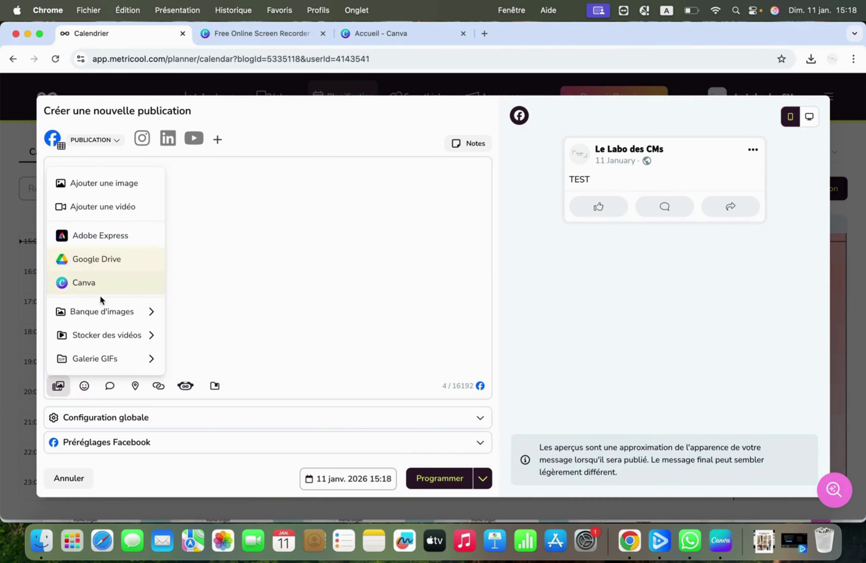
Step: Search the stock image library for 'chaise', replacing the old 'chien' query
mouse_move(104, 312)
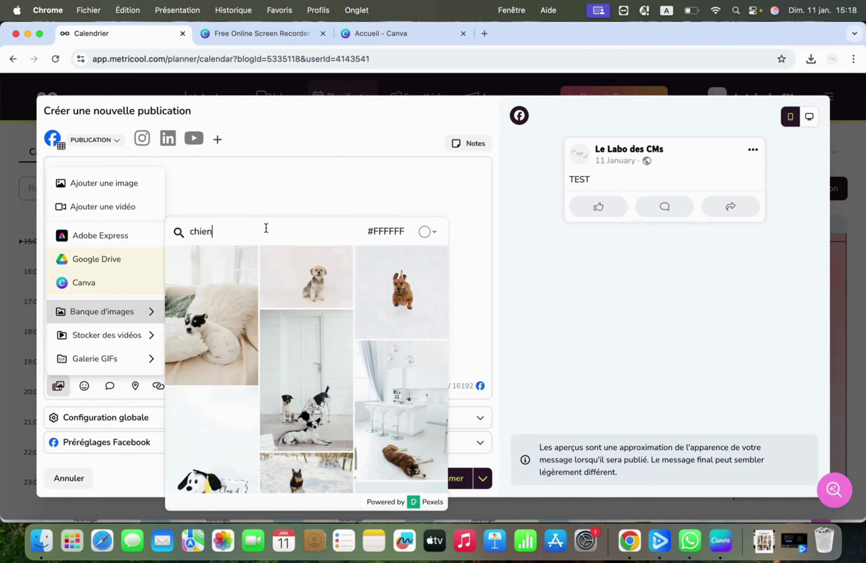
key("super+a")
type("c")
key("BackSpace")
type("chaine")
key("BackSpace")
key("BackSpace")
type("se")
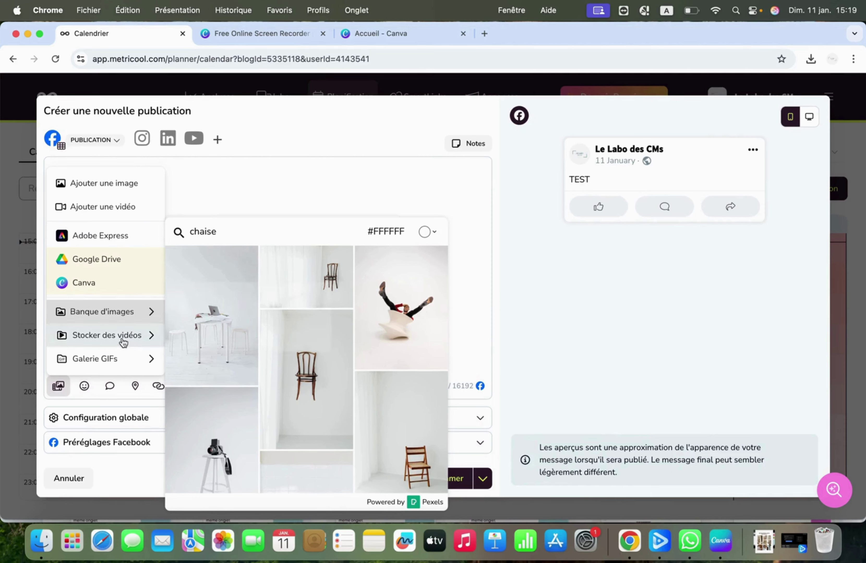
Step: Look through the stock video and GIF libraries, then dismiss the media menu
mouse_move(124, 342)
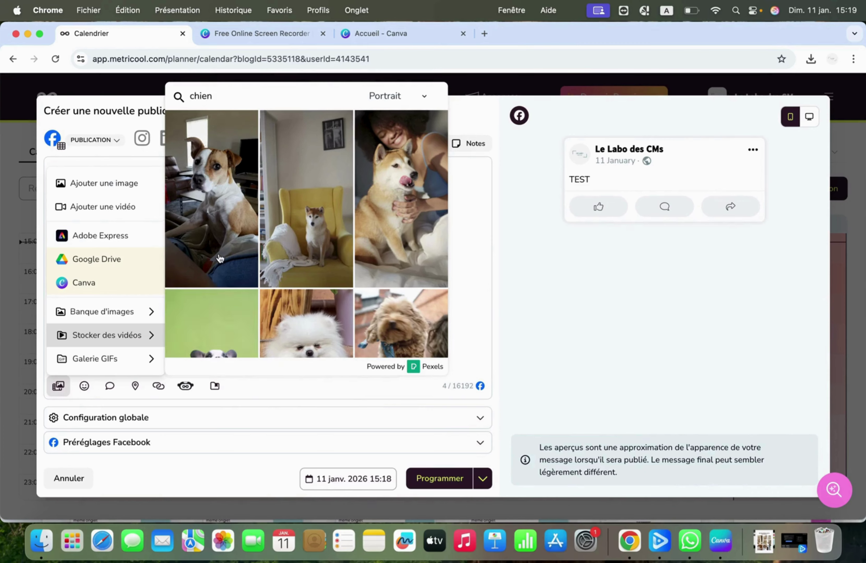
left_click(240, 100)
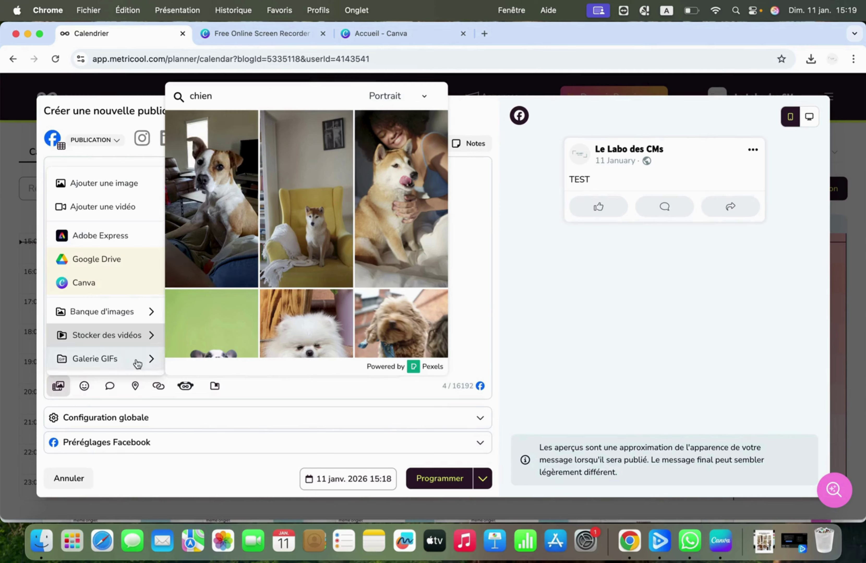
mouse_move(155, 360)
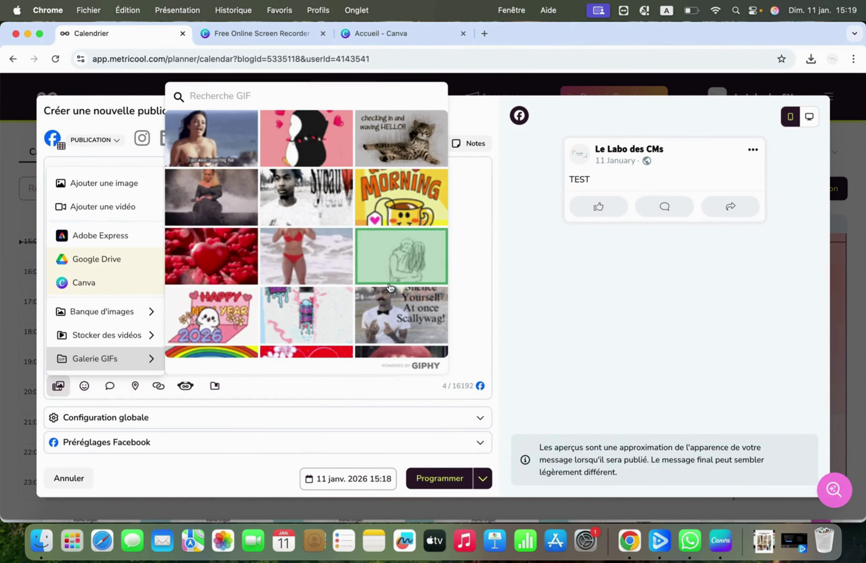
left_click(285, 199)
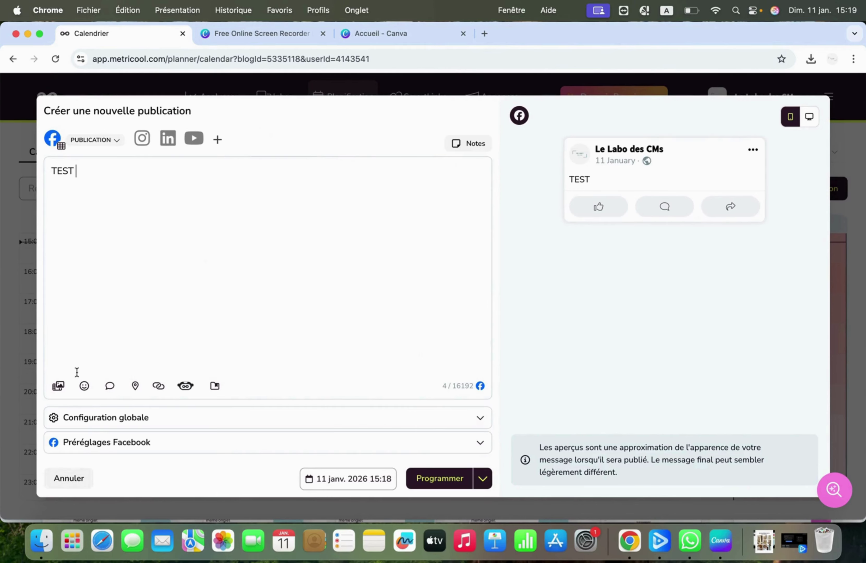
left_click(84, 387)
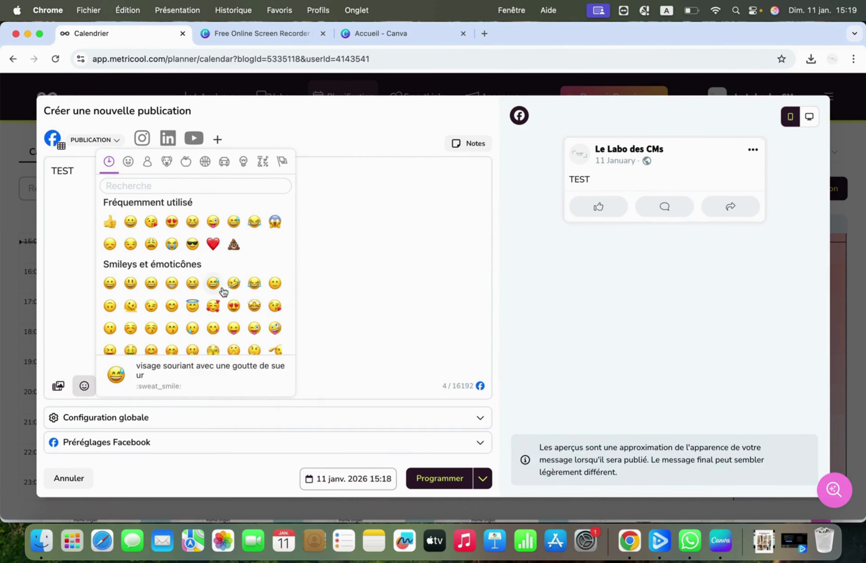
left_click(390, 283)
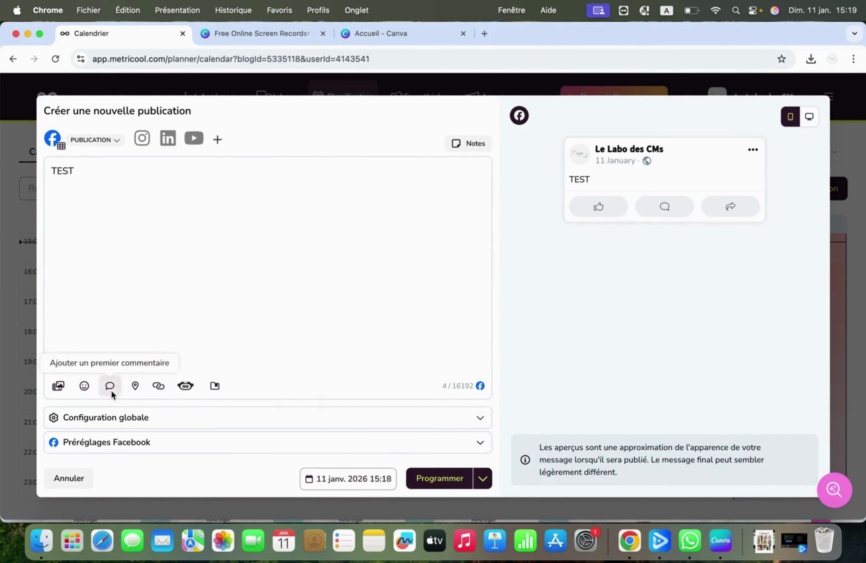
left_click(111, 389)
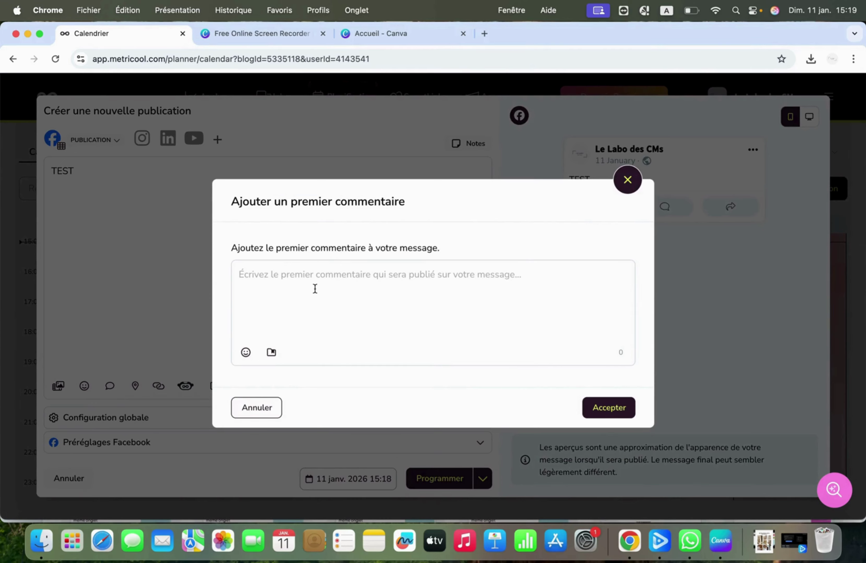
left_click(193, 282)
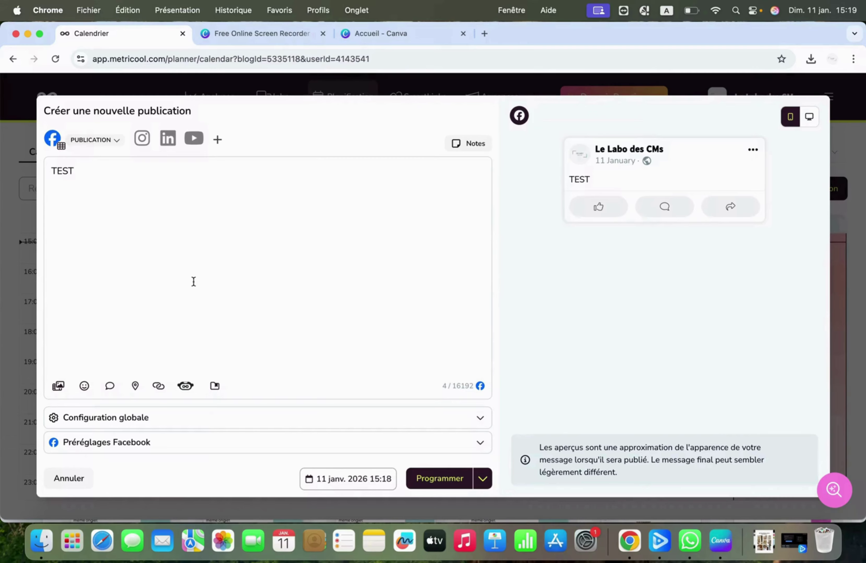
Step: Upload 'Design sans titre.png' from Téléchargements as the post's image
left_click(59, 388)
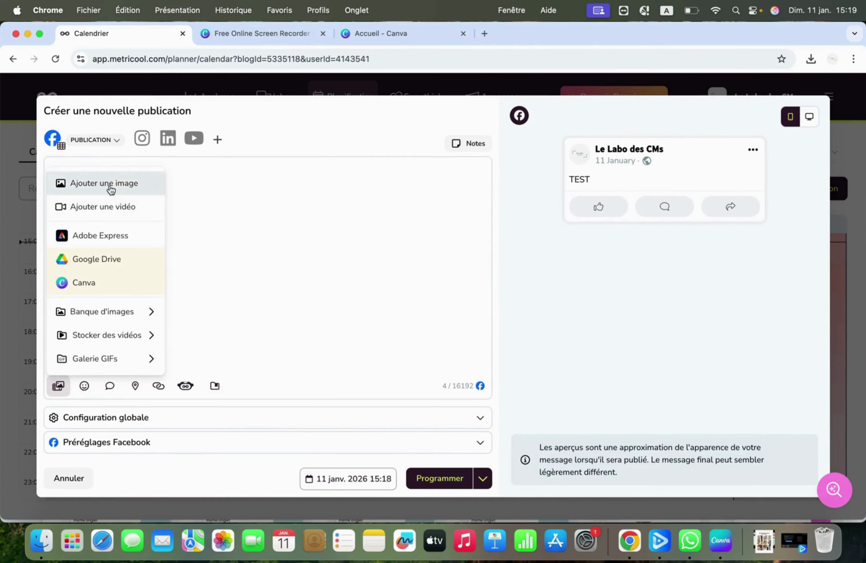
left_click(110, 183)
left_click(417, 313)
left_click(379, 197)
double_click(379, 197)
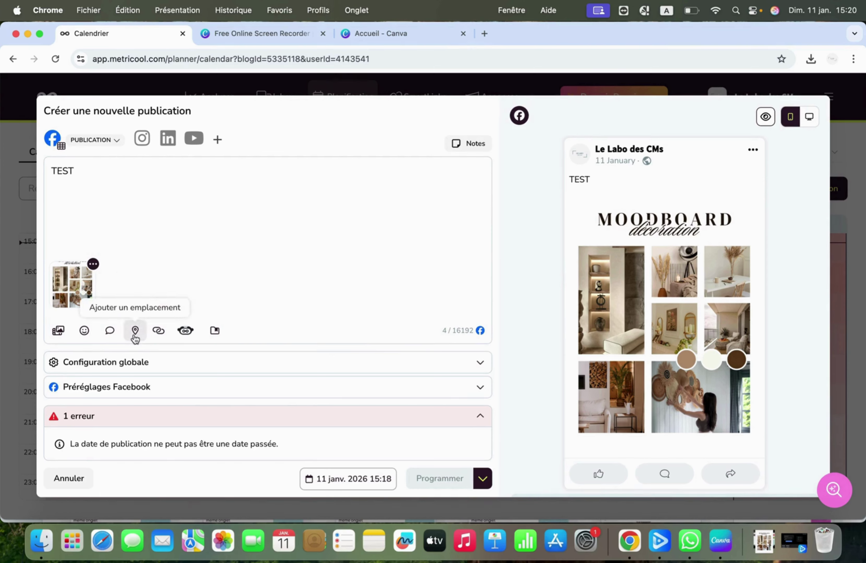
left_click(135, 332)
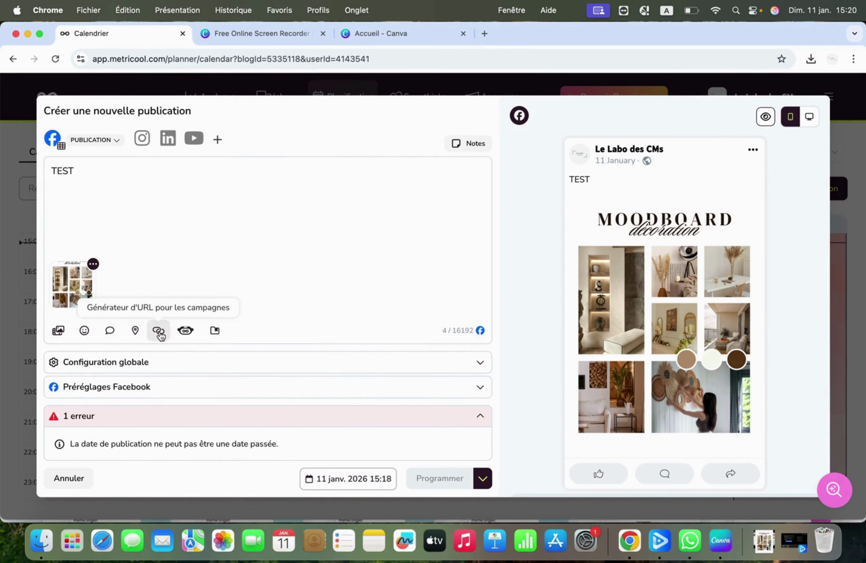
Step: Glance at the campaign URL builder, then launch the AI text generator on 'TEST'
left_click(159, 331)
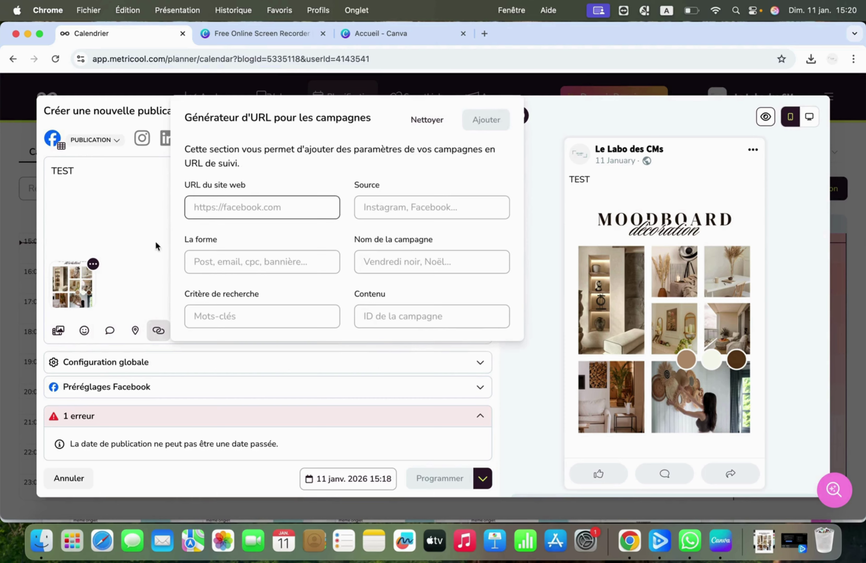
left_click(136, 260)
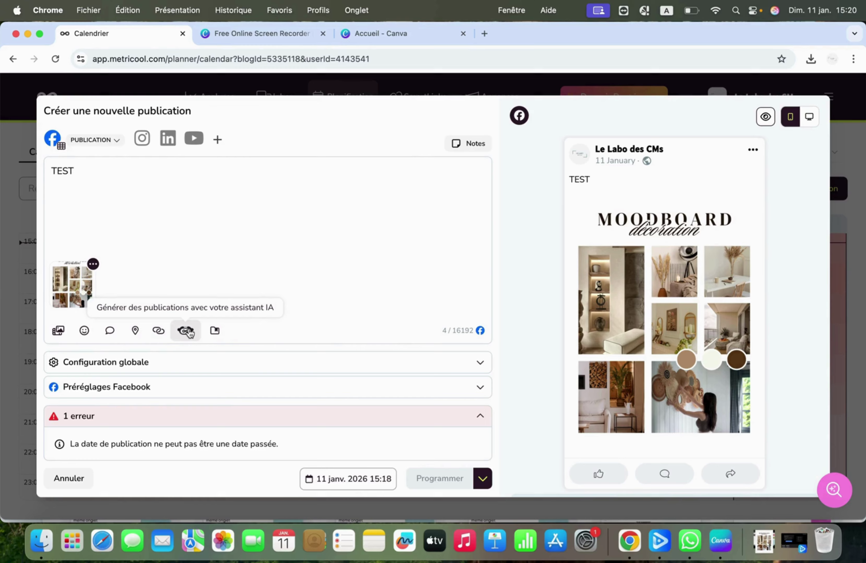
scroll(189, 333, "up", 5)
scroll(189, 333, "down", 5)
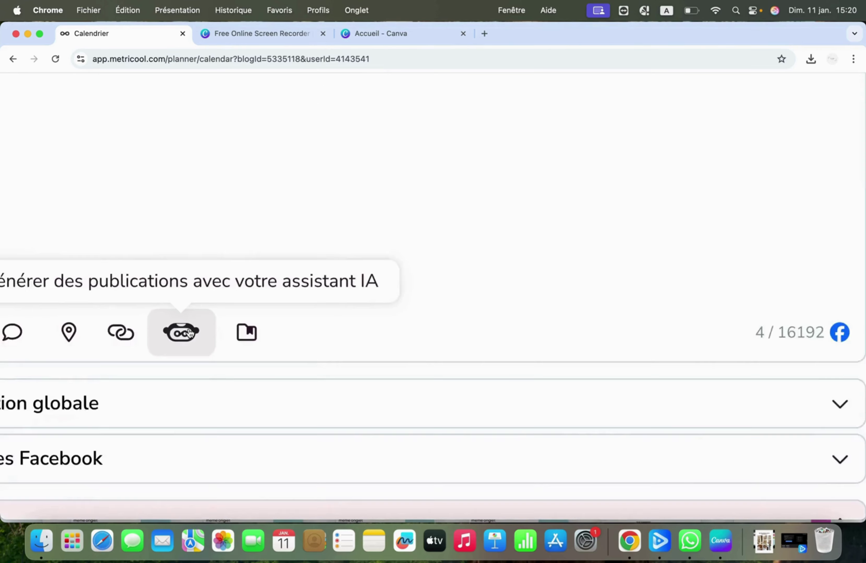
scroll(190, 333, "up", 5)
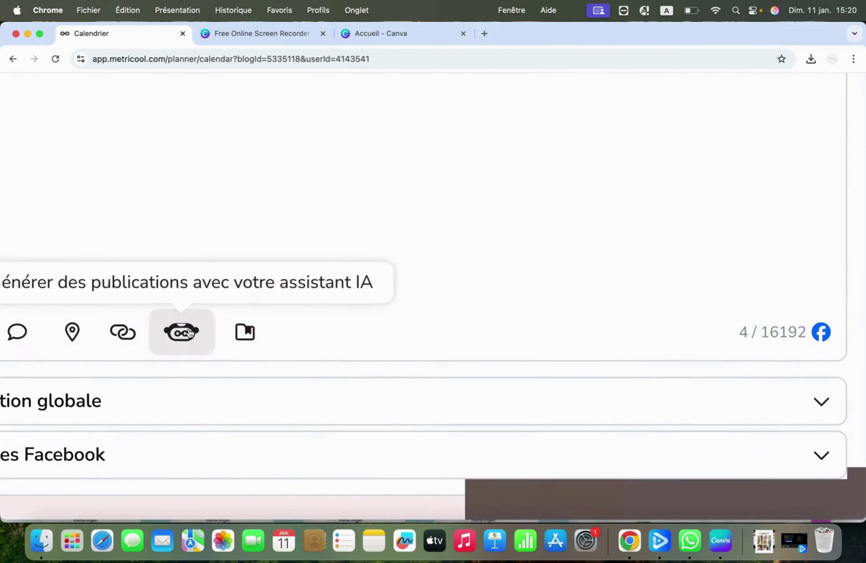
scroll(190, 332, "down", 4)
scroll(189, 333, "down", 1)
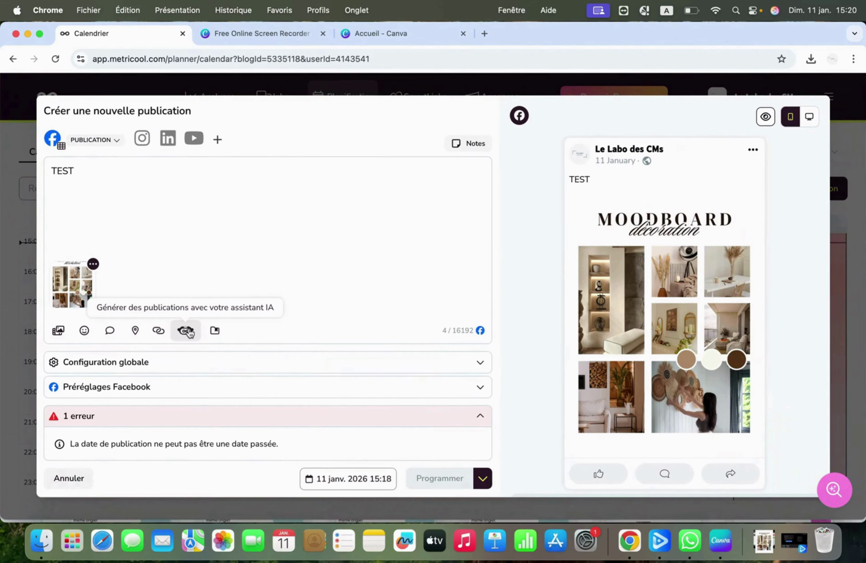
left_click(187, 331)
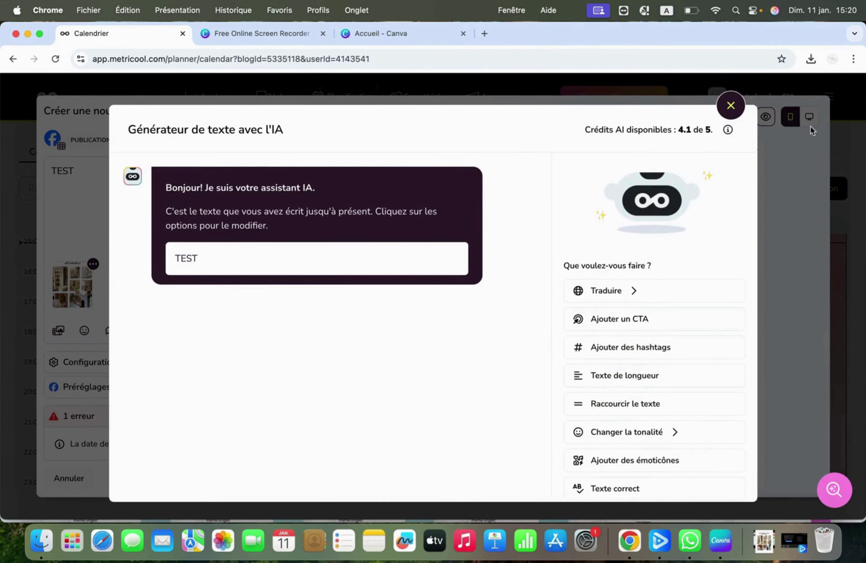
left_click(730, 106)
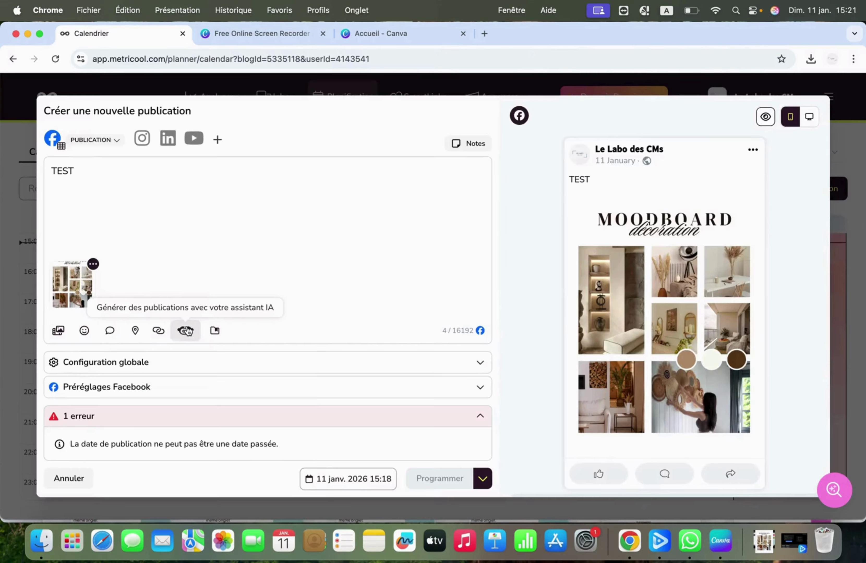
left_click(186, 331)
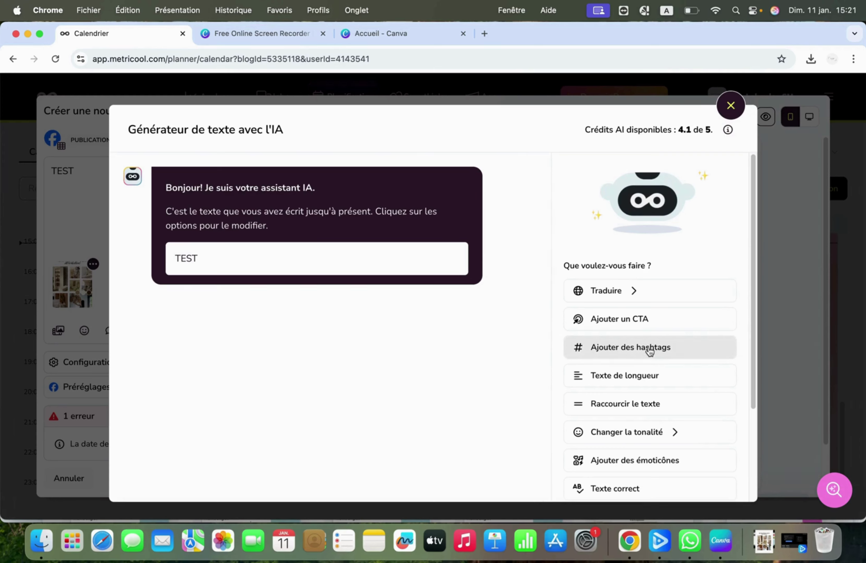
Step: Have the AI add hashtags, producing 'TEST #test #testing #exam'
left_click(650, 351)
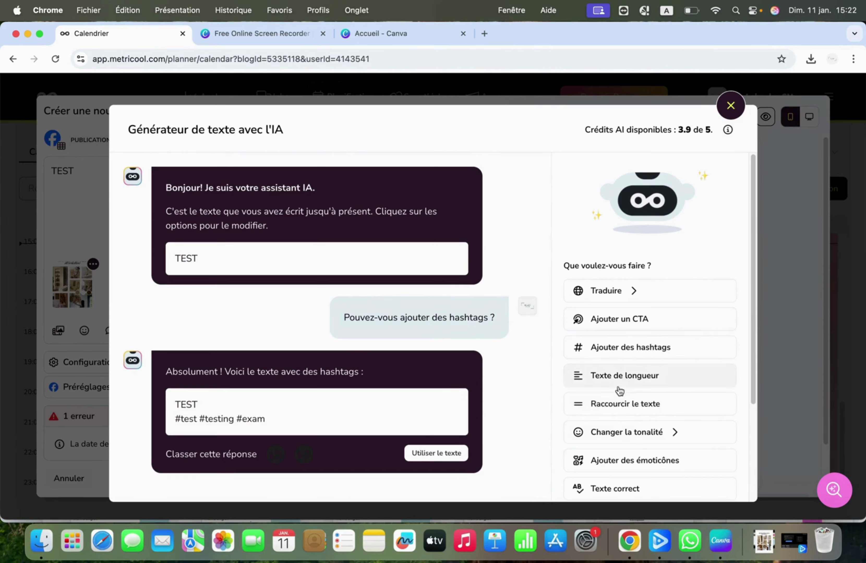
left_click_drag(751, 362, 745, 463)
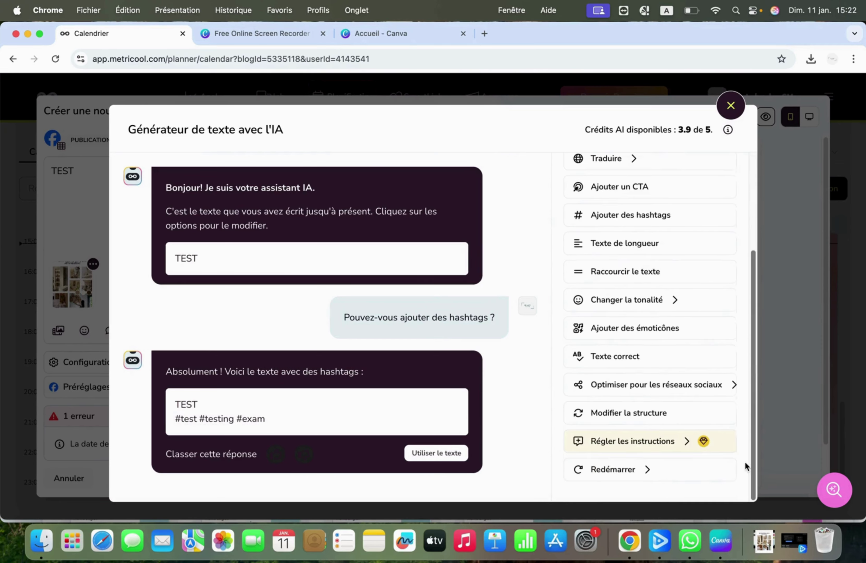
left_click(626, 301)
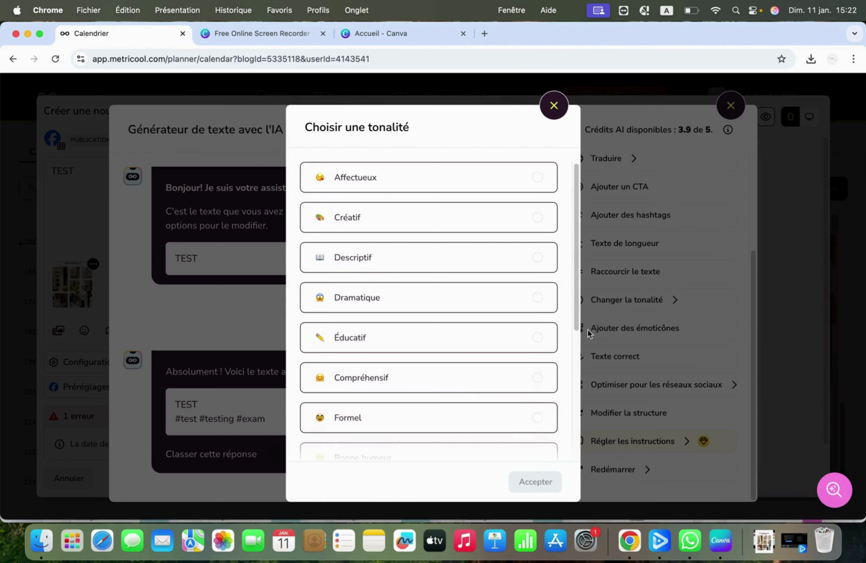
right_click(580, 326)
key("Escape")
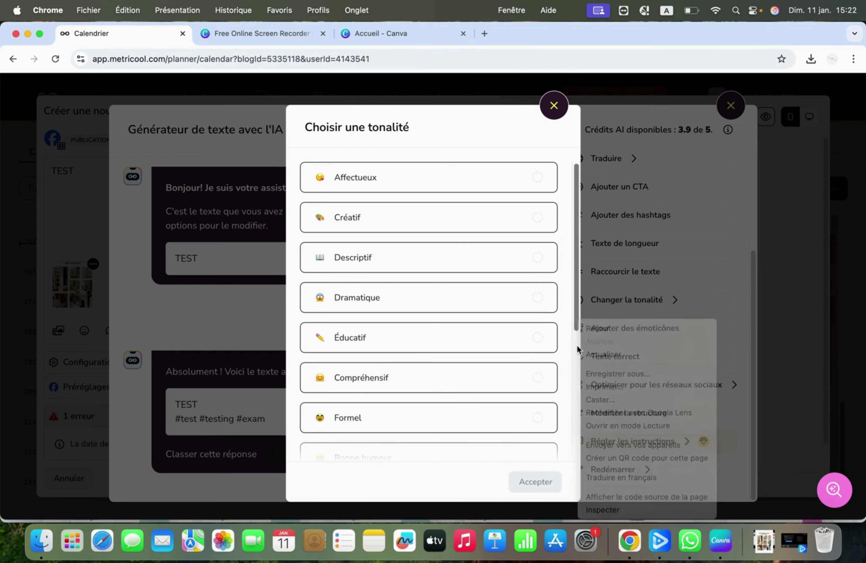
left_click_drag(577, 328, 594, 232)
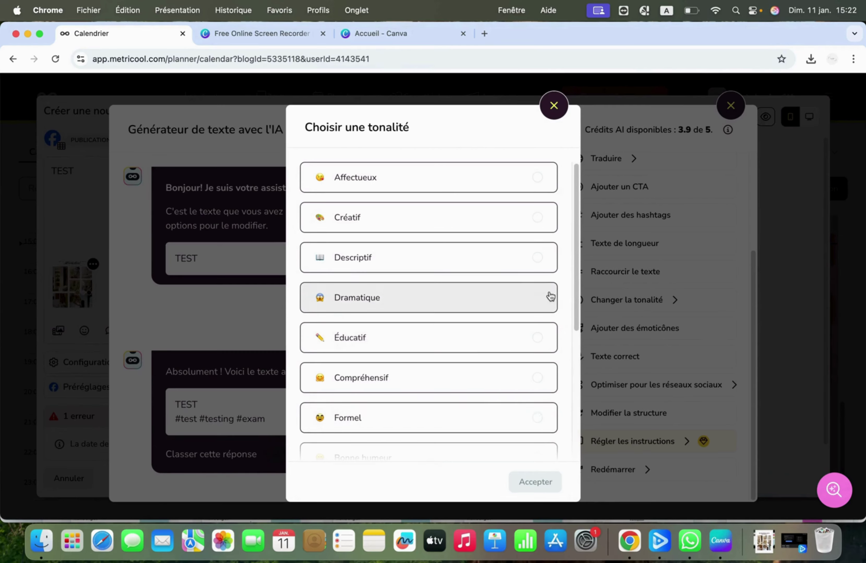
mouse_move(576, 294)
left_mouse_down()
mouse_move(576, 455)
mouse_move(576, 258)
mouse_move(593, 445)
mouse_move(589, 290)
left_mouse_up()
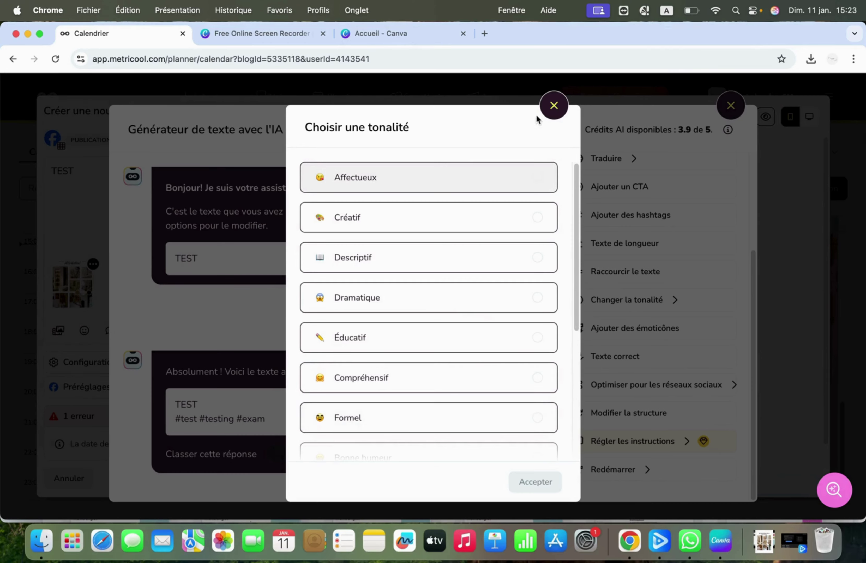
left_click(552, 101)
scroll(607, 355, "up", 4)
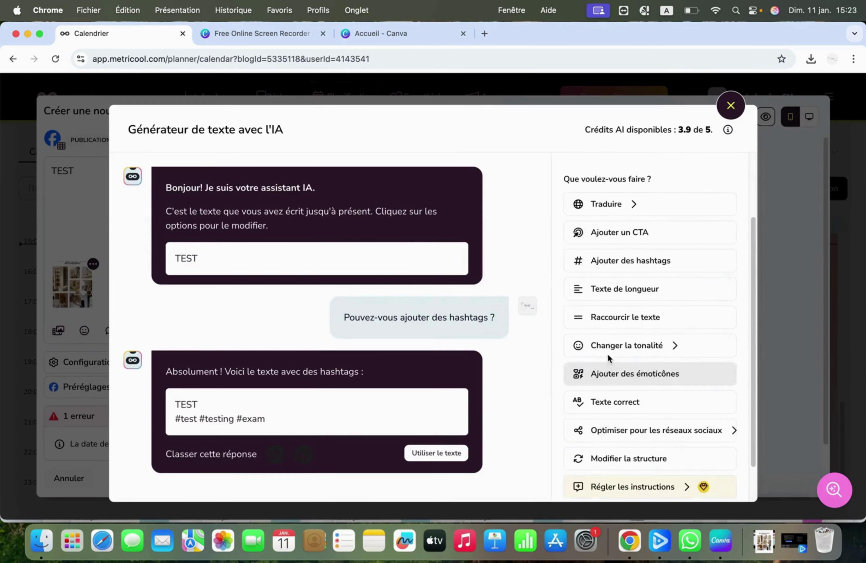
Step: Close the Générateur de texte avec l'IA, back to the TEST post with its image
scroll(636, 398, "down", 4)
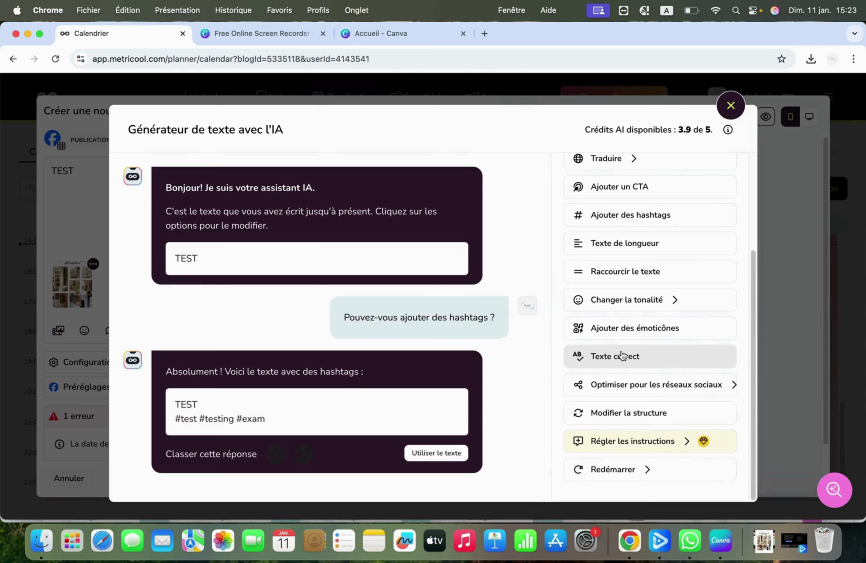
scroll(634, 379, "up", 2)
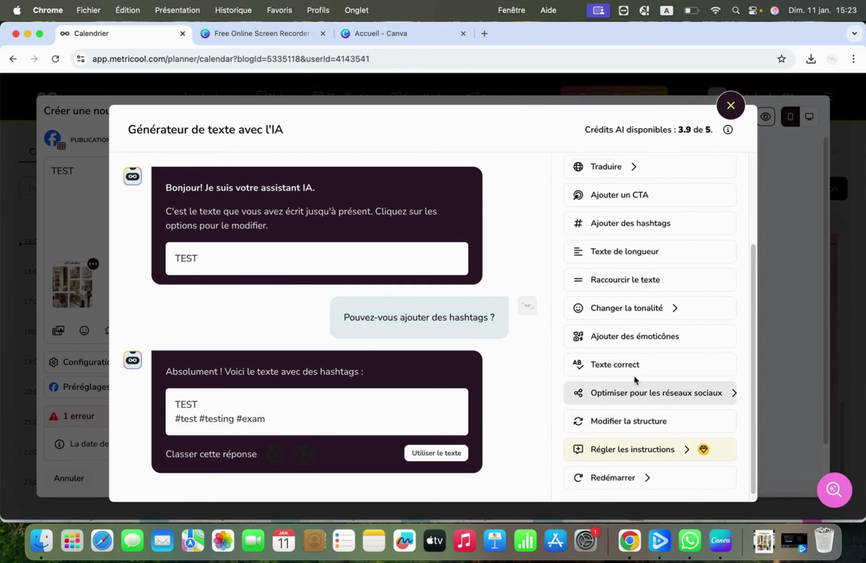
scroll(634, 379, "down", 2)
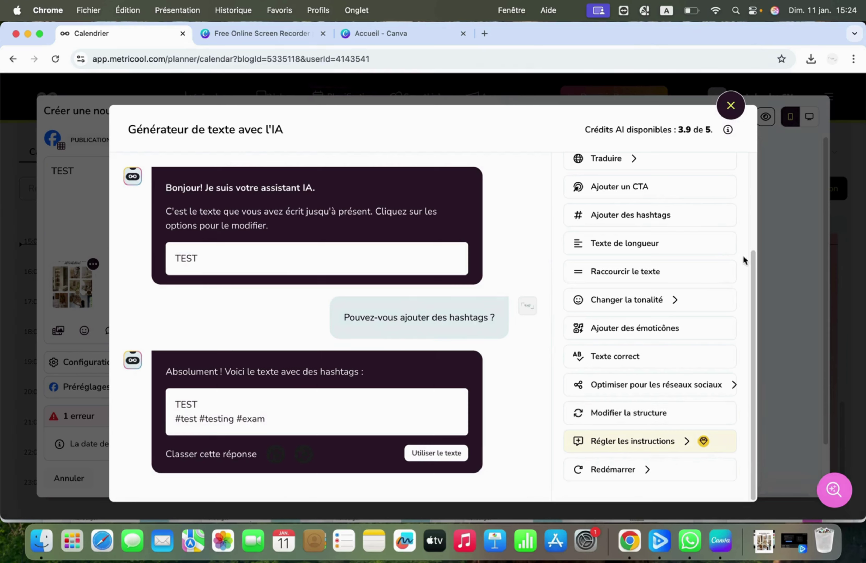
left_click_drag(754, 269, 753, 106)
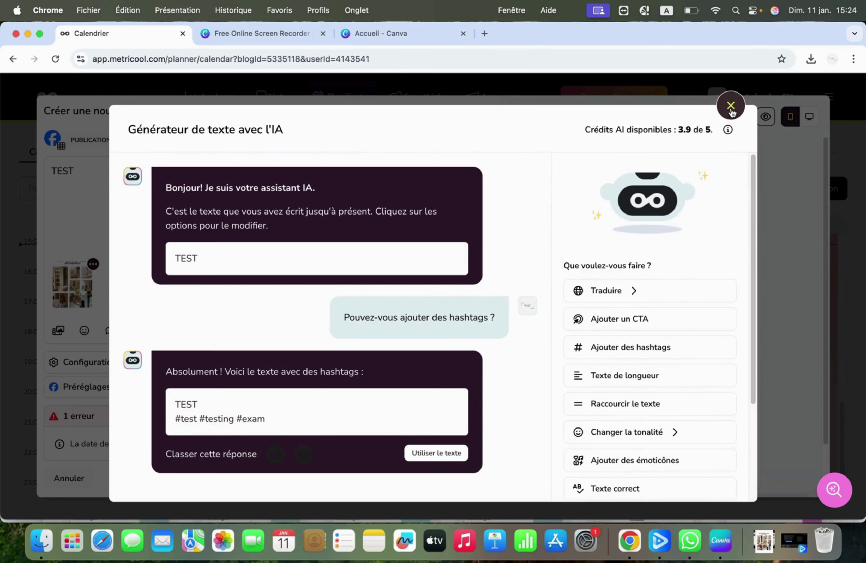
left_click(732, 114)
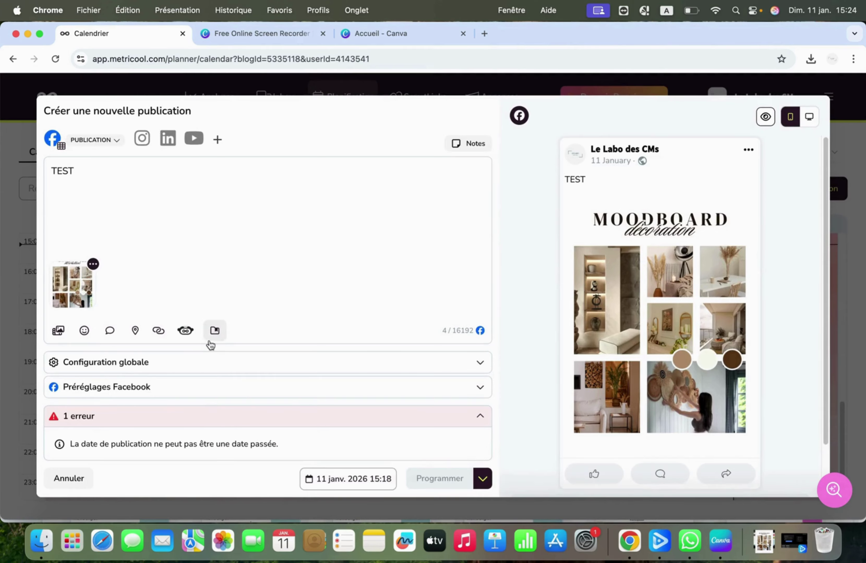
left_click(214, 333)
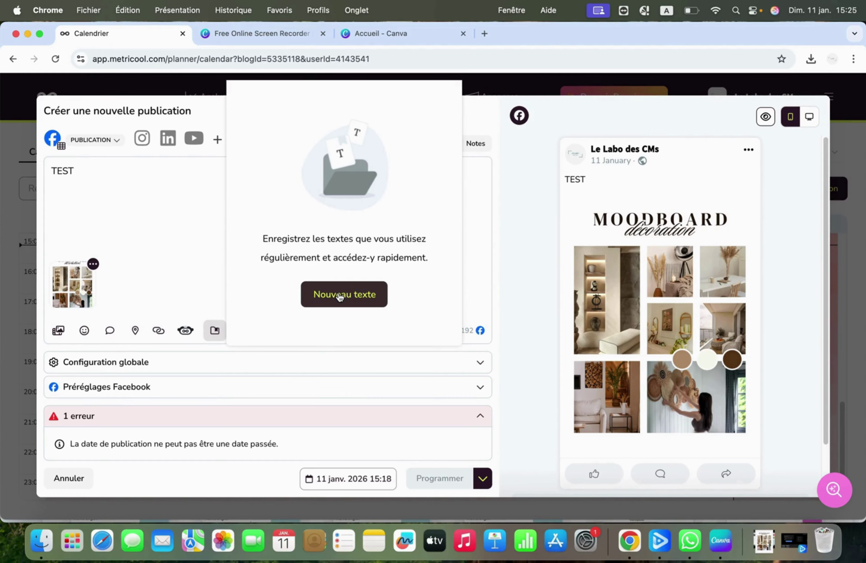
left_click(216, 334)
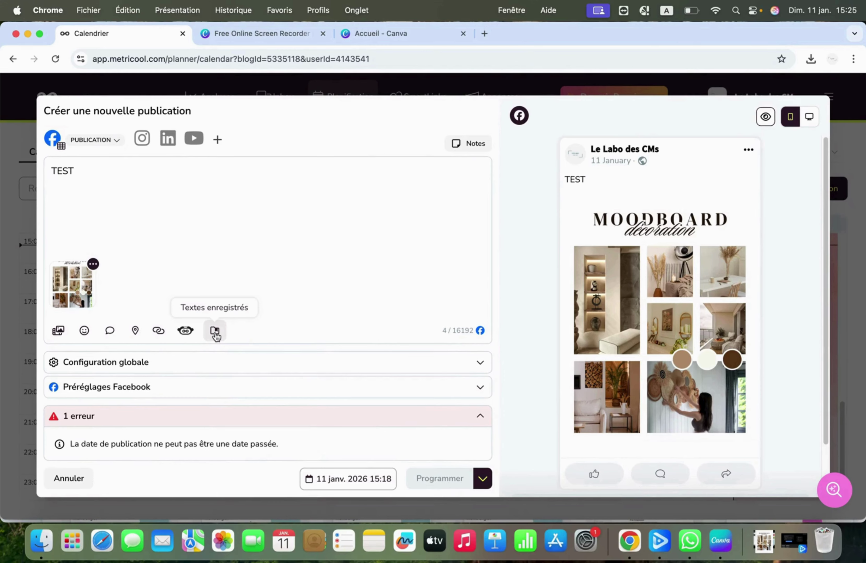
left_click(215, 331)
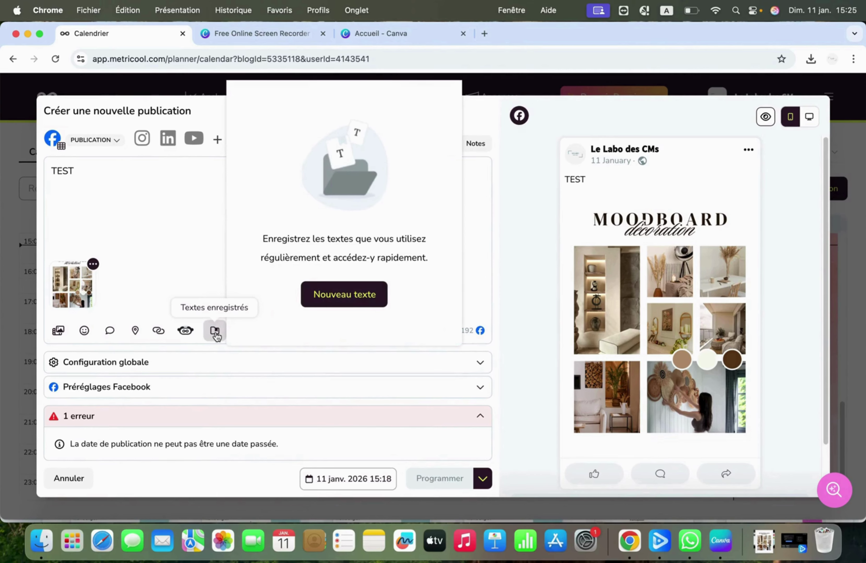
left_click(353, 302)
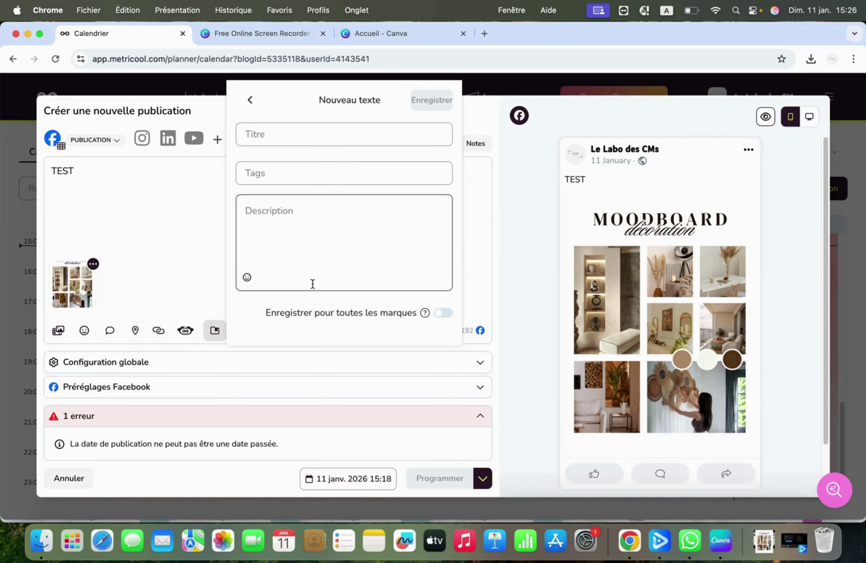
left_click(298, 272)
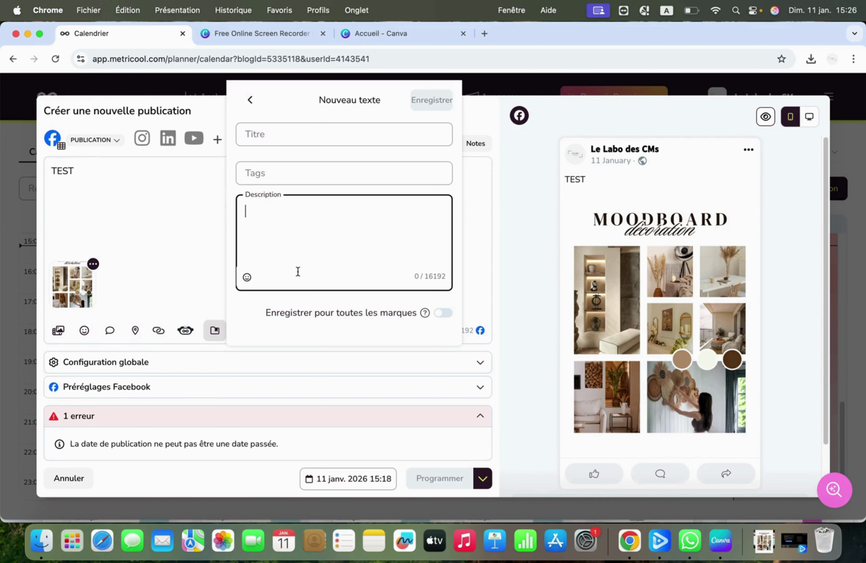
left_click(170, 223)
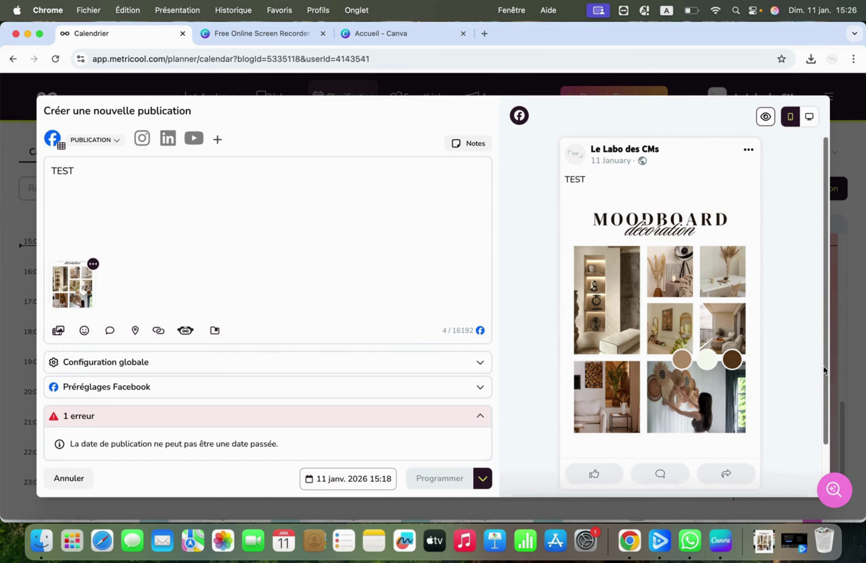
Step: Change the publication date to 30 January 2026, keeping 15:18
left_click_drag(824, 365, 819, 272)
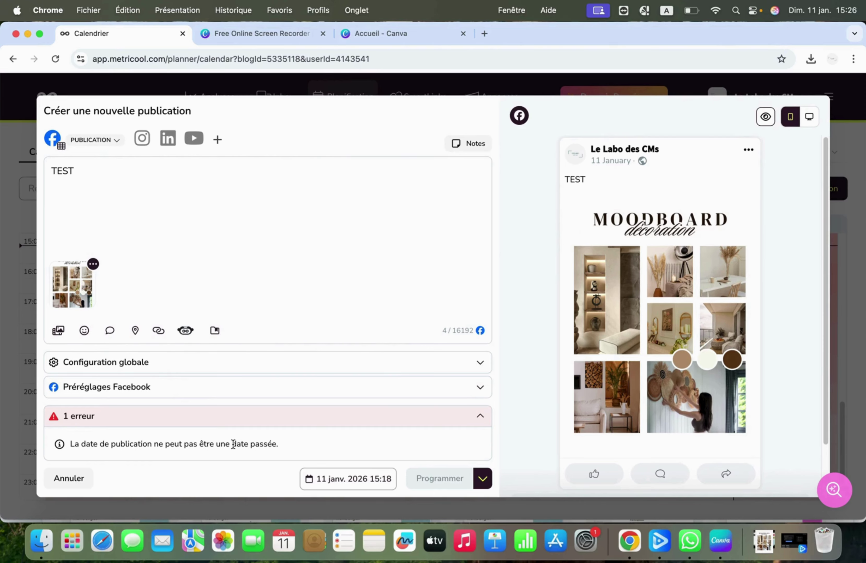
left_click(335, 479)
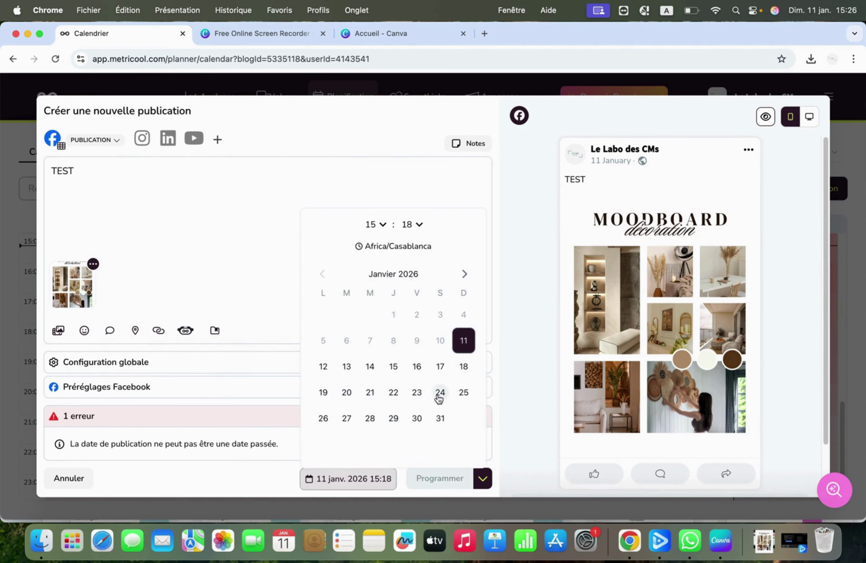
left_click(416, 418)
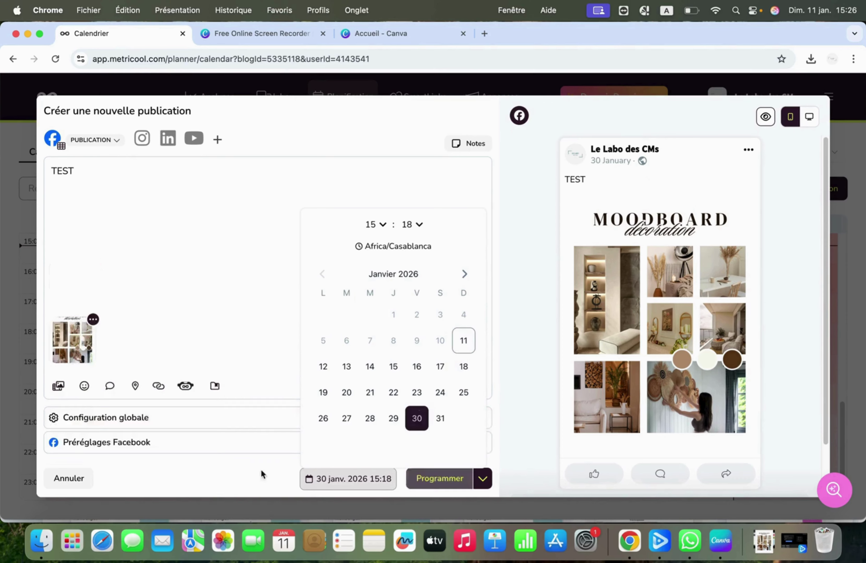
left_click(172, 472)
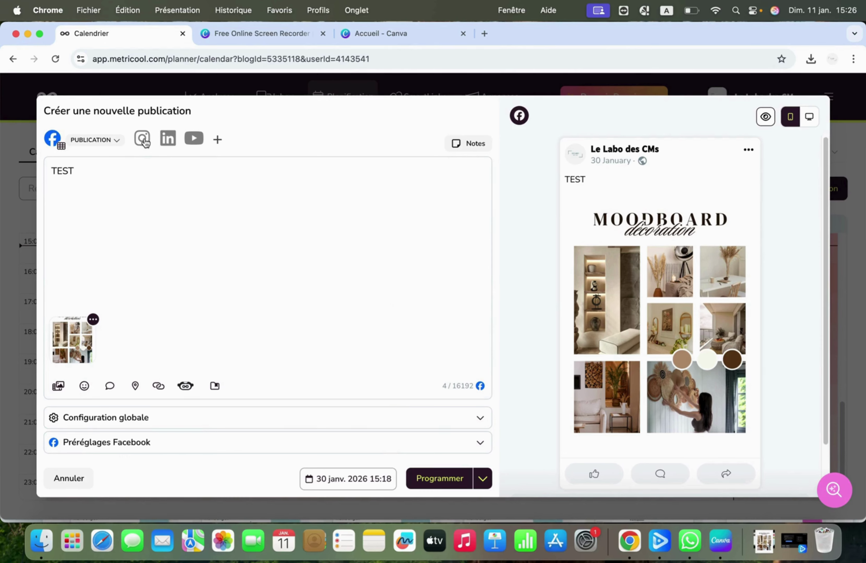
Step: Add Instagram, LinkedIn and YouTube (as a Short) alongside Facebook
left_click(142, 139)
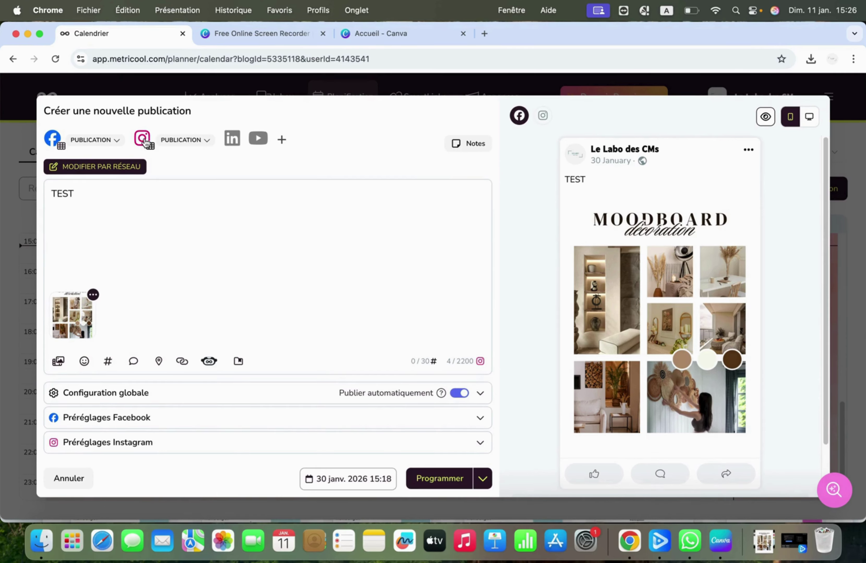
left_click(237, 141)
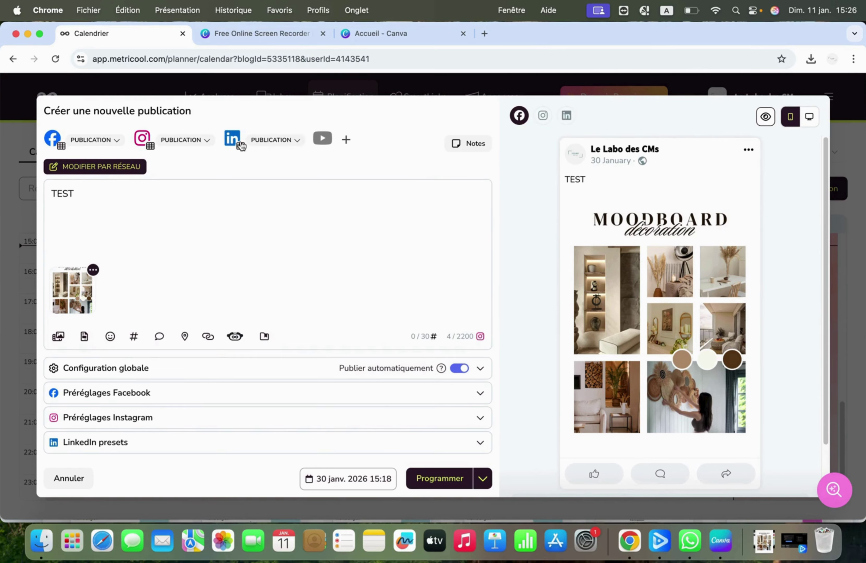
left_click(321, 141)
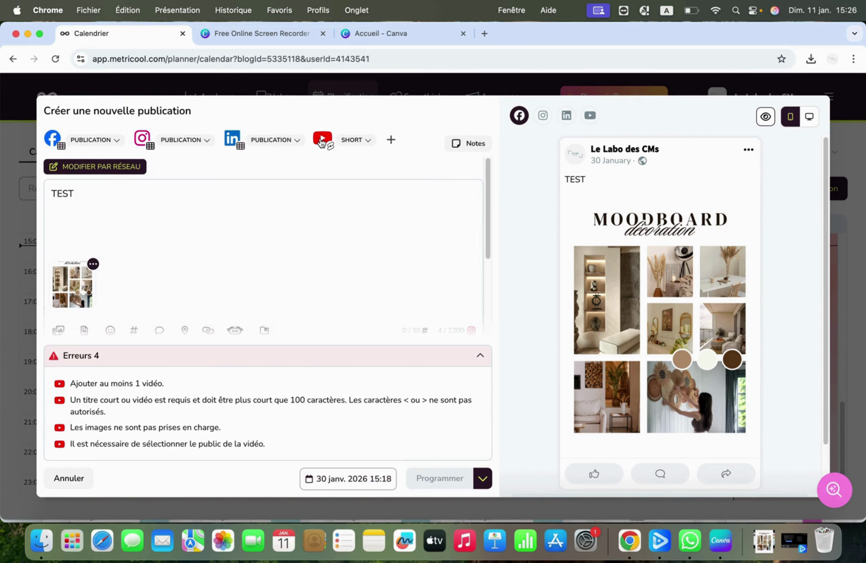